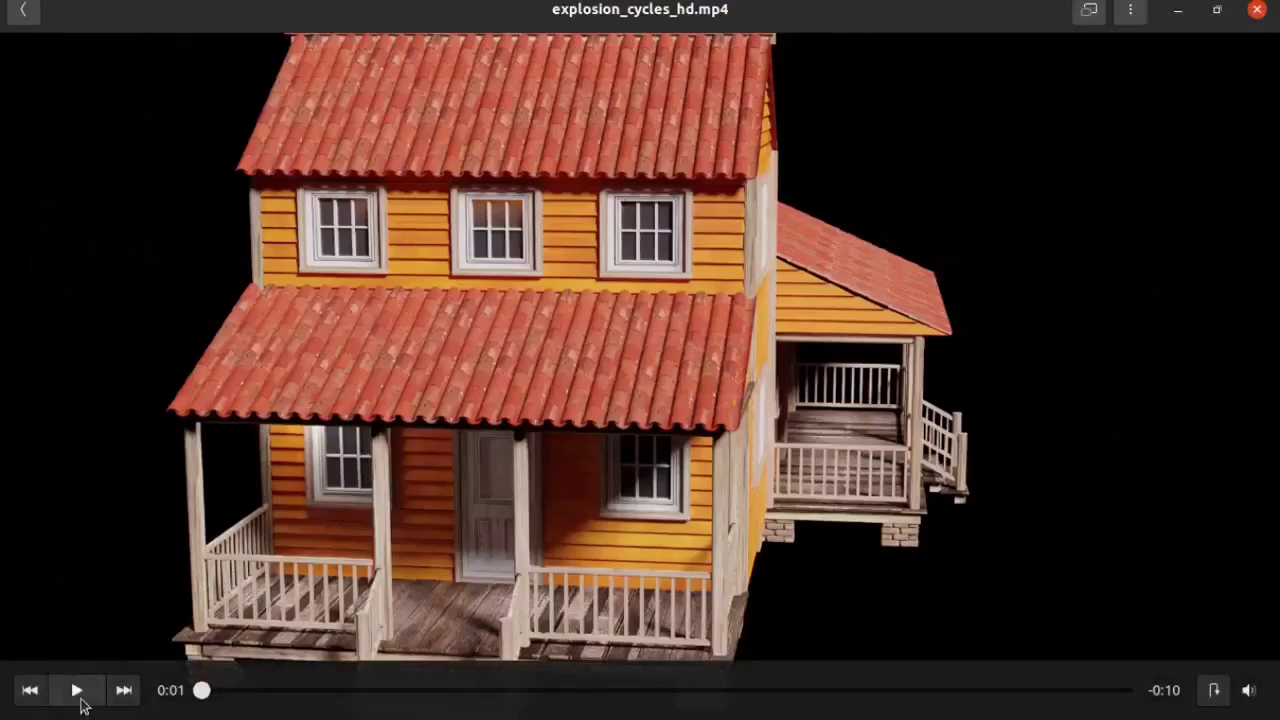
# Play the farm house explosion clip in GNOME Videos, then switch to Blender
pyautogui.click(80, 697)
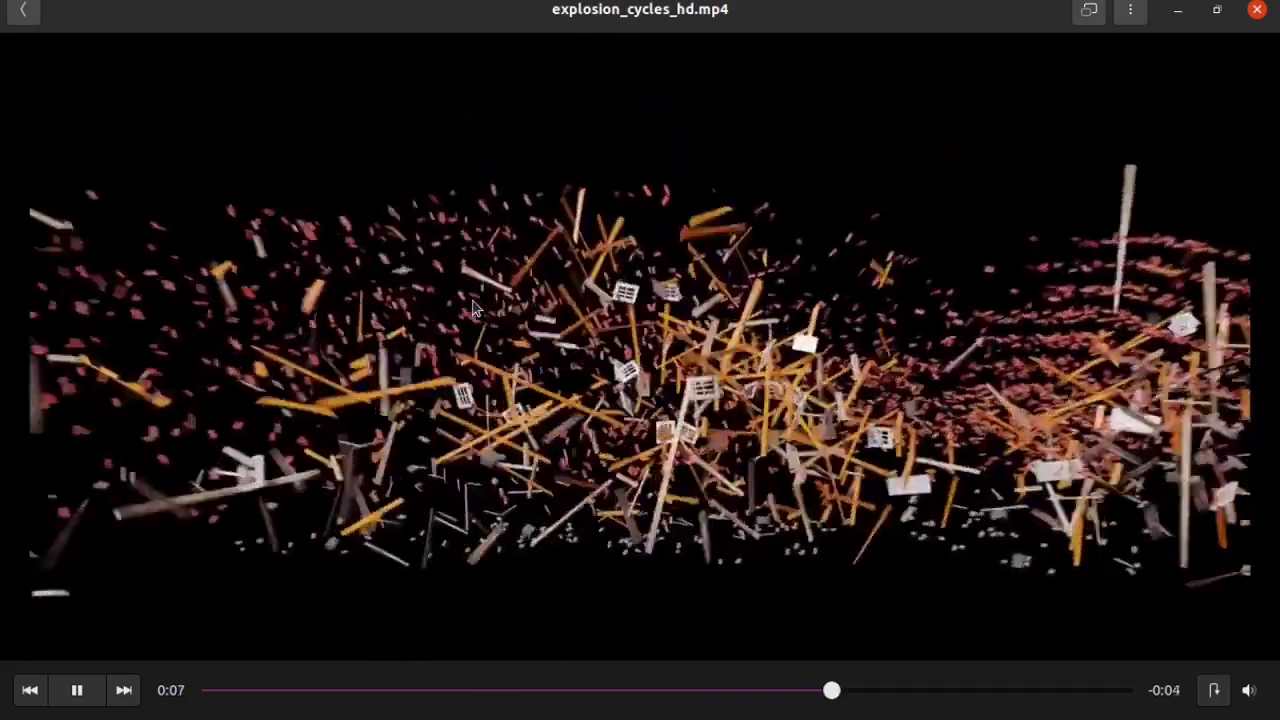
pyautogui.click(77, 690)
pyautogui.click(77, 690)
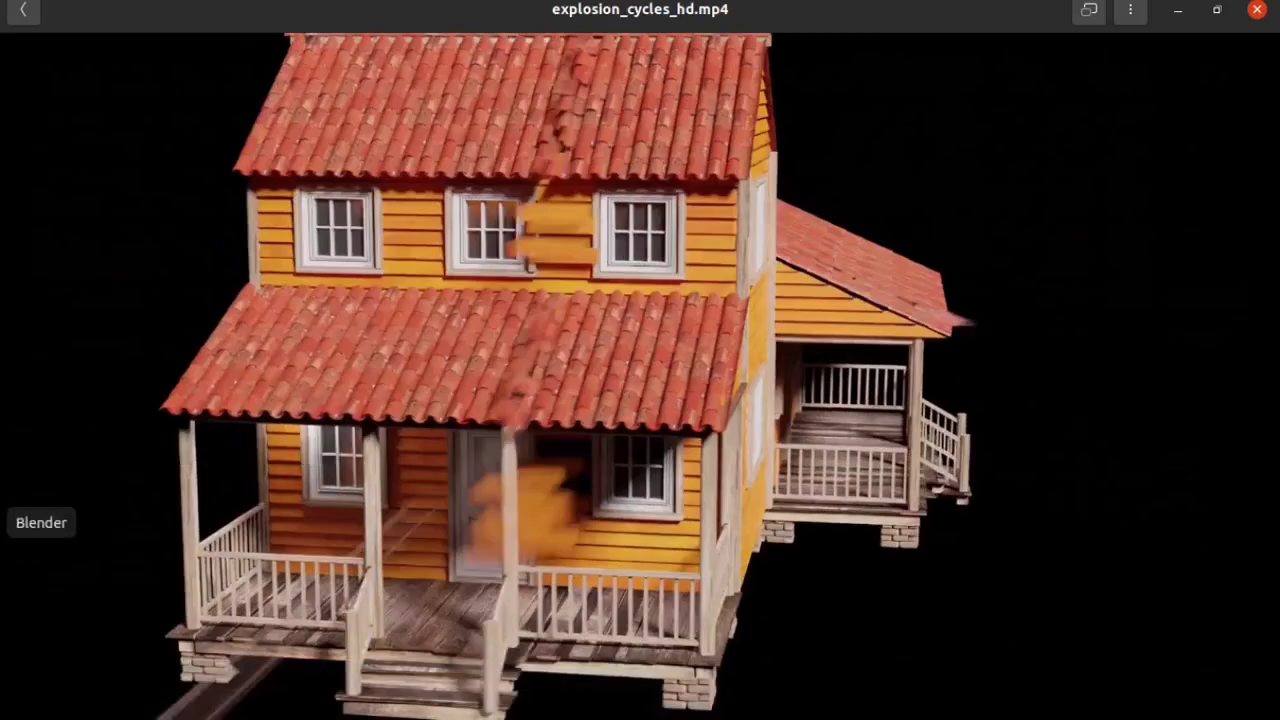
pyautogui.click(30, 522)
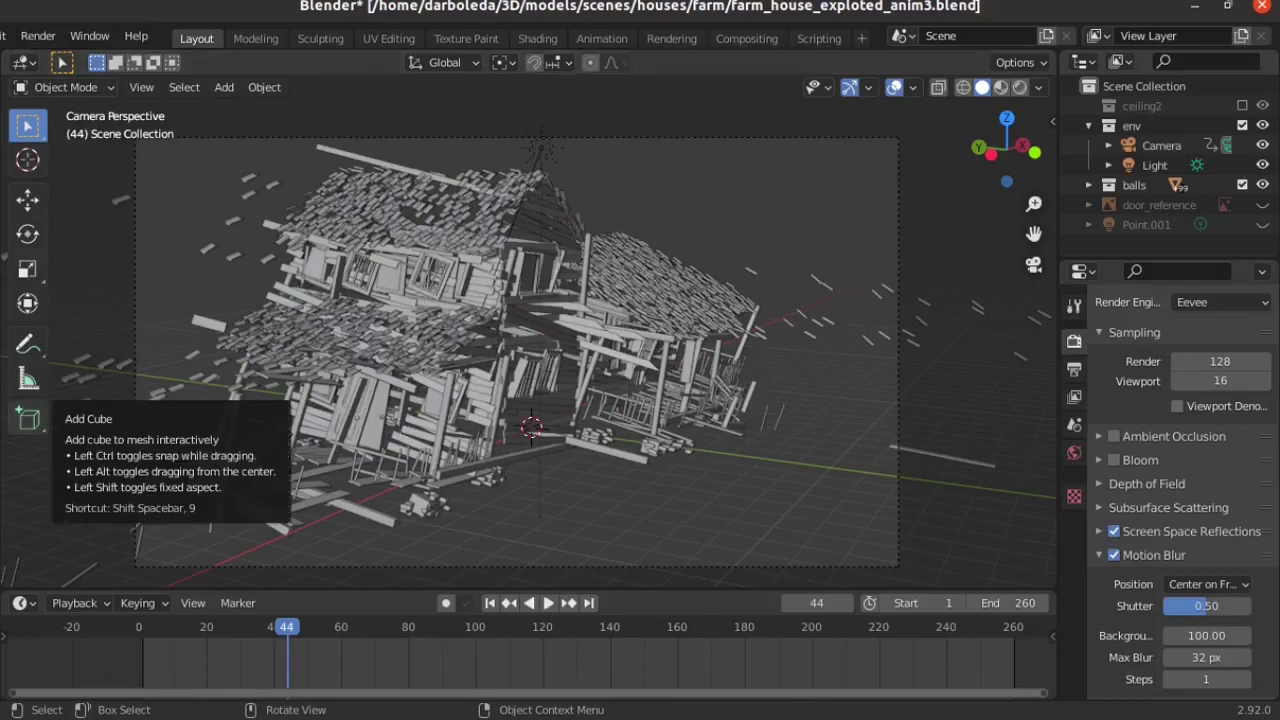
# Bring the Blender window with the explosion script forward and scroll through its code
pyautogui.click(5, 520)
pyautogui.click(115, 578)
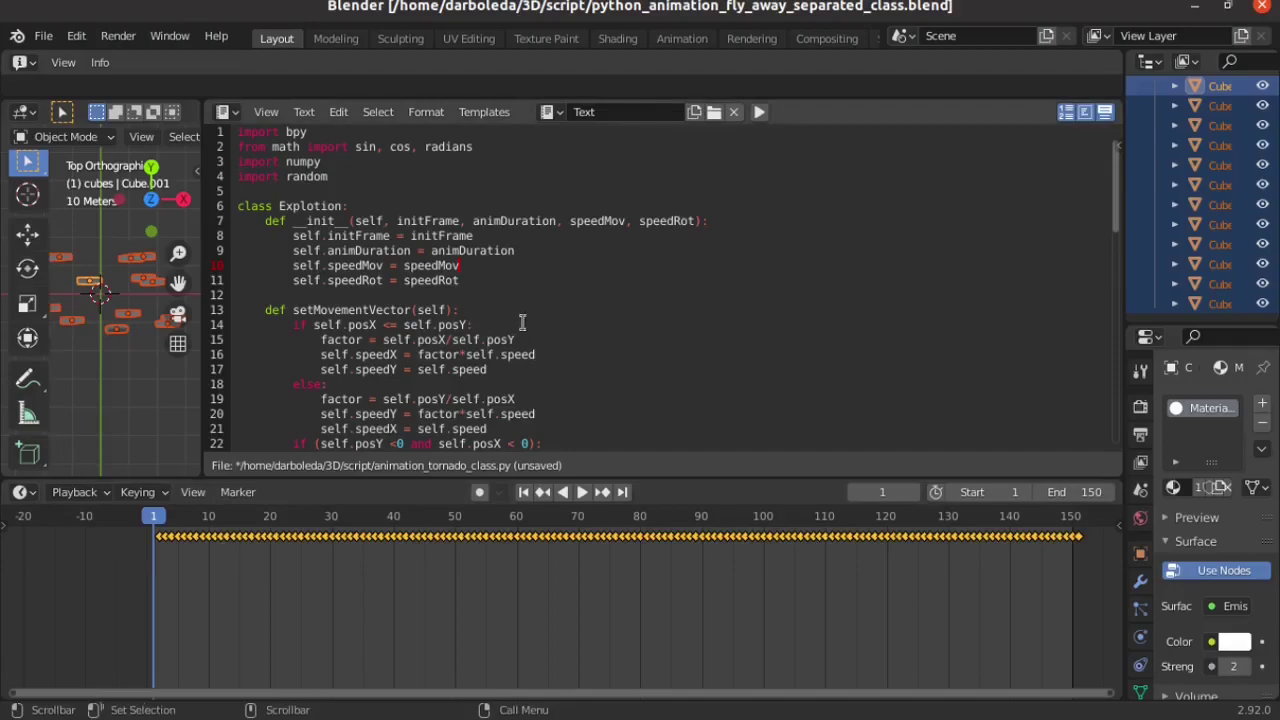
pyautogui.scroll(-9, 525, 295)
pyautogui.scroll(-4, 525, 295)
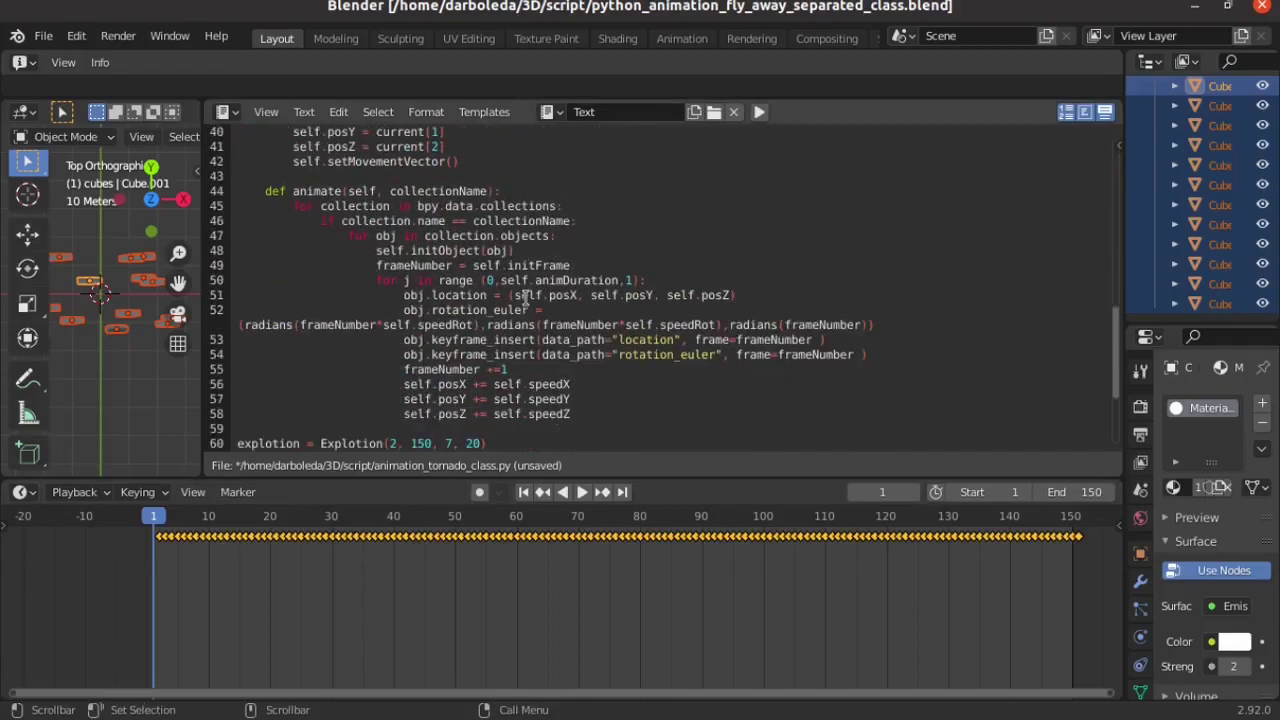
pyautogui.scroll(4, 525, 300)
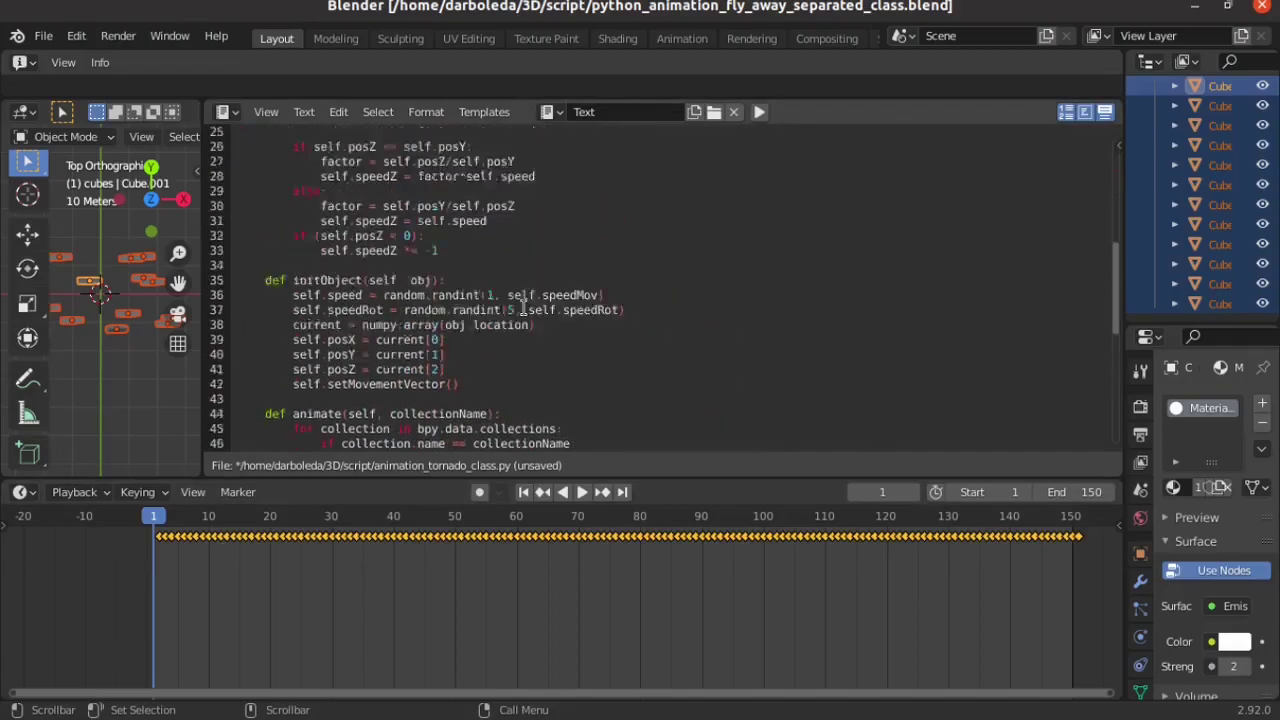
pyautogui.scroll(8, 525, 300)
pyautogui.scroll(1, 525, 300)
pyautogui.click(323, 176)
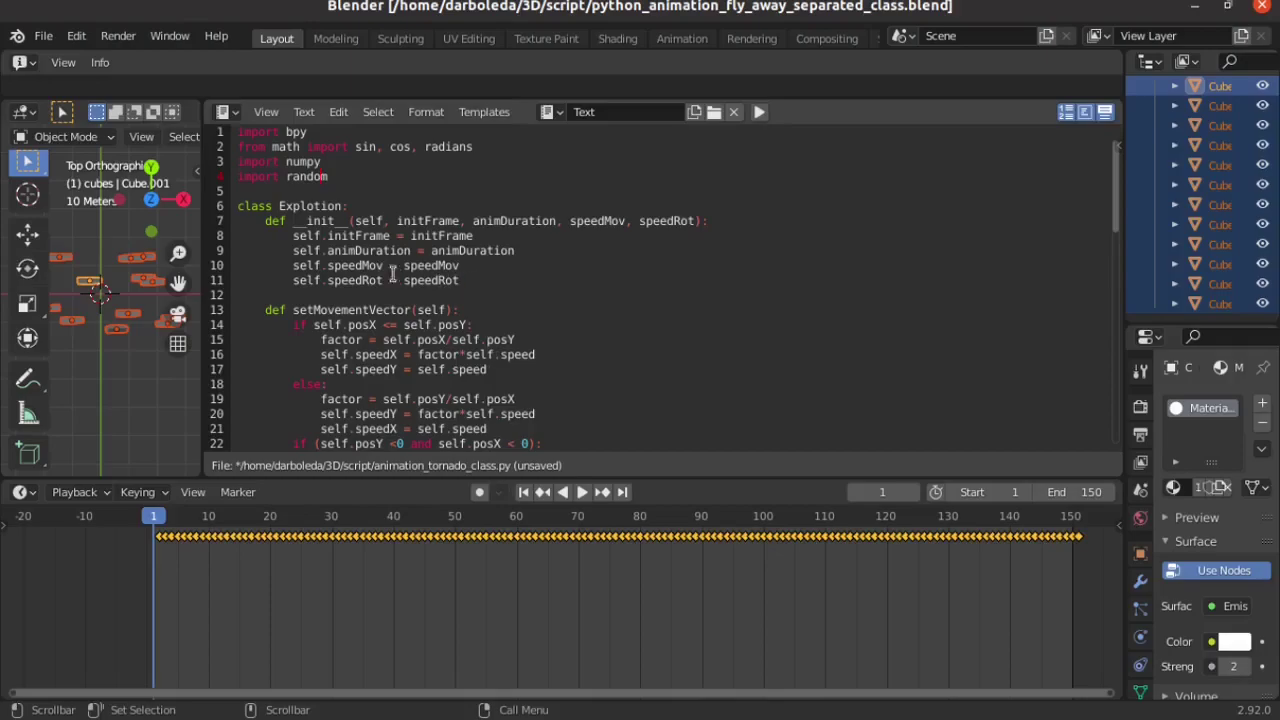
# Scroll through the rest of the script, then start a fresh Blender session
pyautogui.scroll(-1, 312, 265)
pyautogui.scroll(-6, 312, 265)
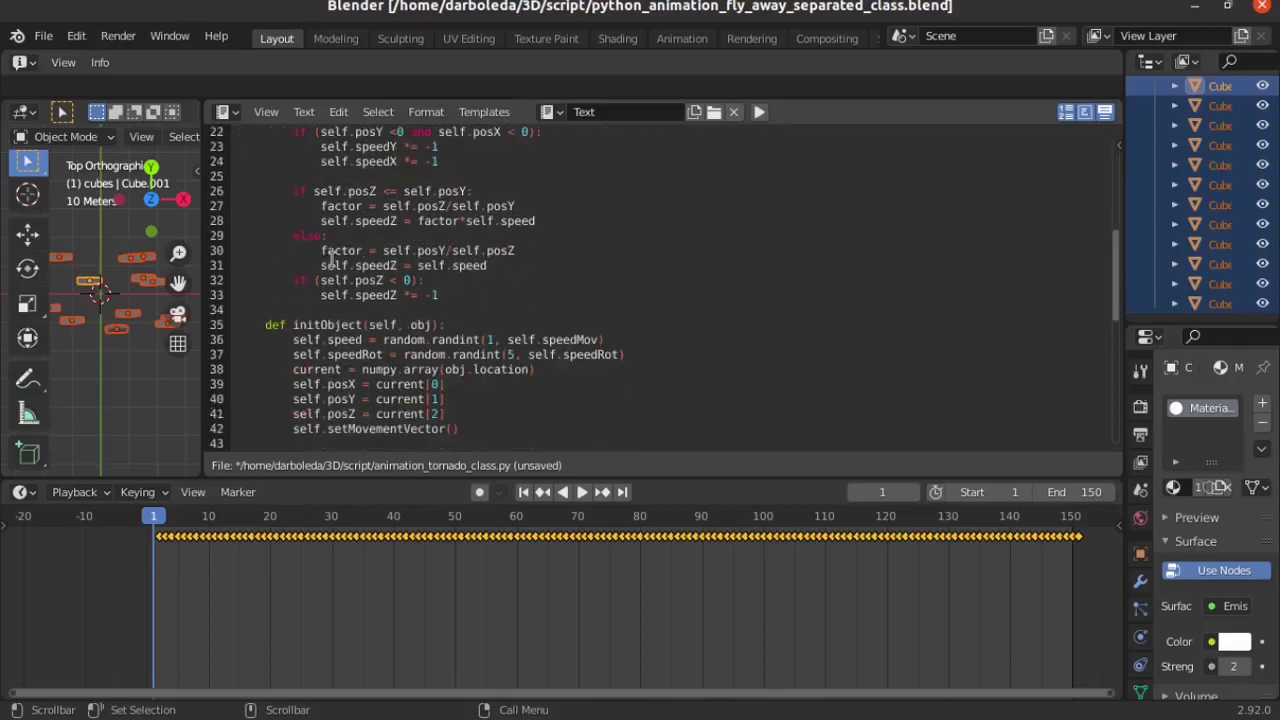
pyautogui.scroll(-4, 318, 264)
pyautogui.scroll(-6, 323, 263)
pyautogui.scroll(3, 330, 260)
pyautogui.scroll(8, 333, 258)
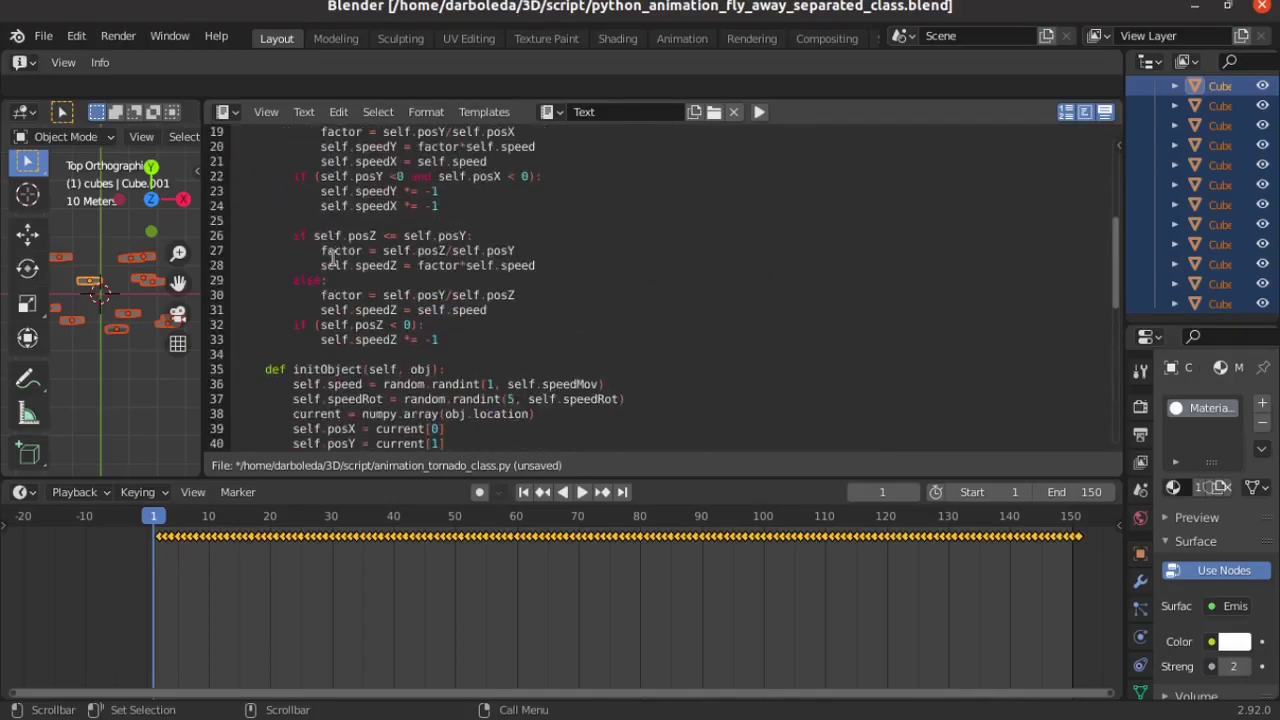
pyautogui.scroll(4, 333, 258)
pyautogui.scroll(2, 333, 258)
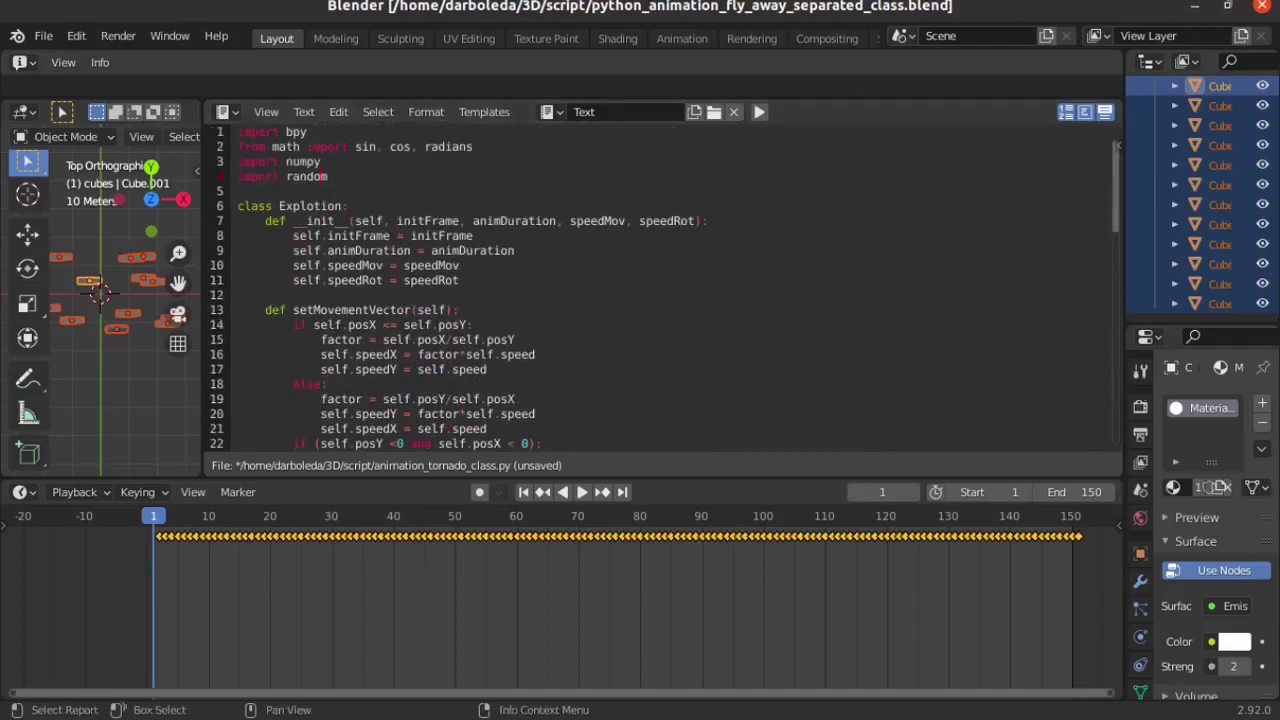
pyautogui.rightClick(870, 8)
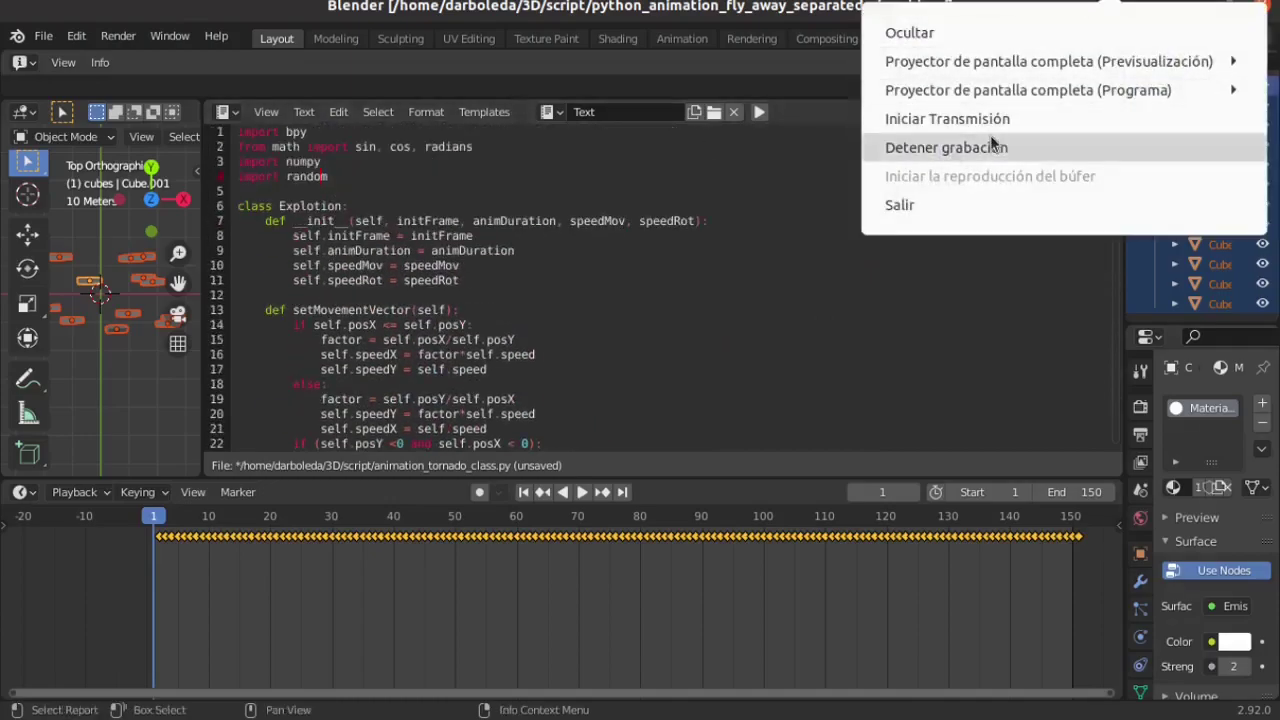
pyautogui.click(991, 146)
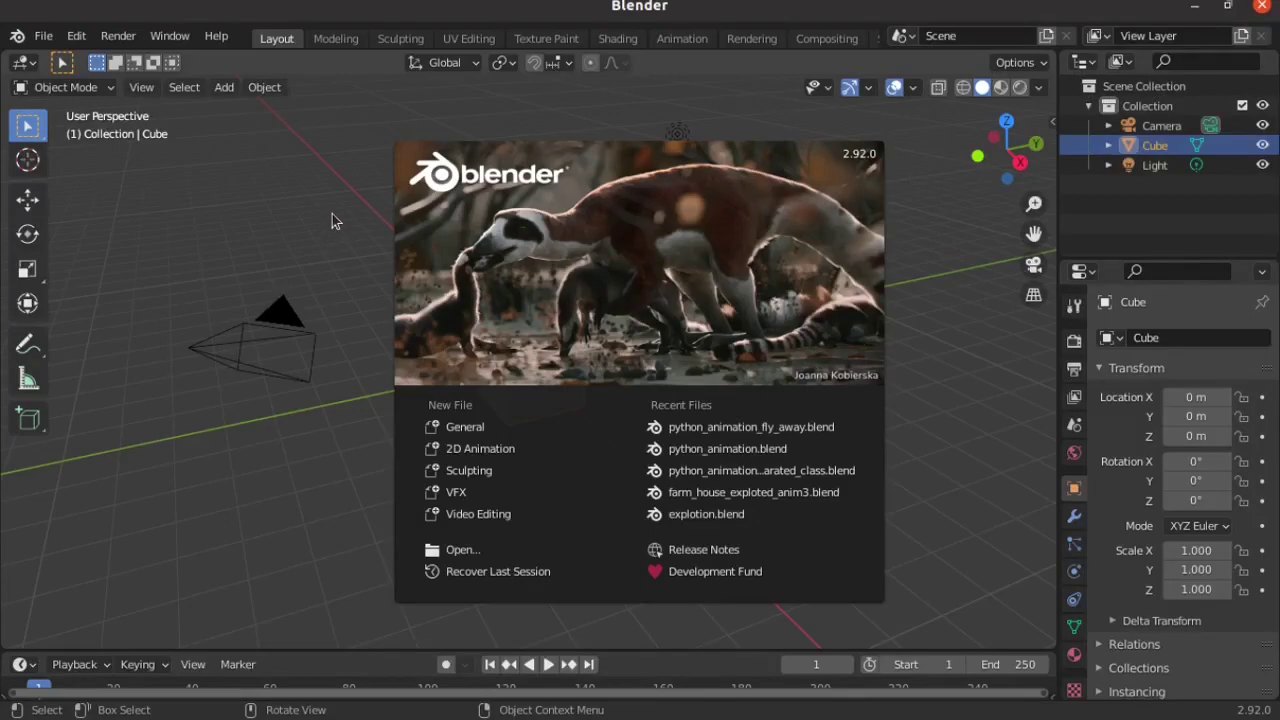
# Dismiss the startup splash and switch to the Scripting workspace
pyautogui.click(329, 177)
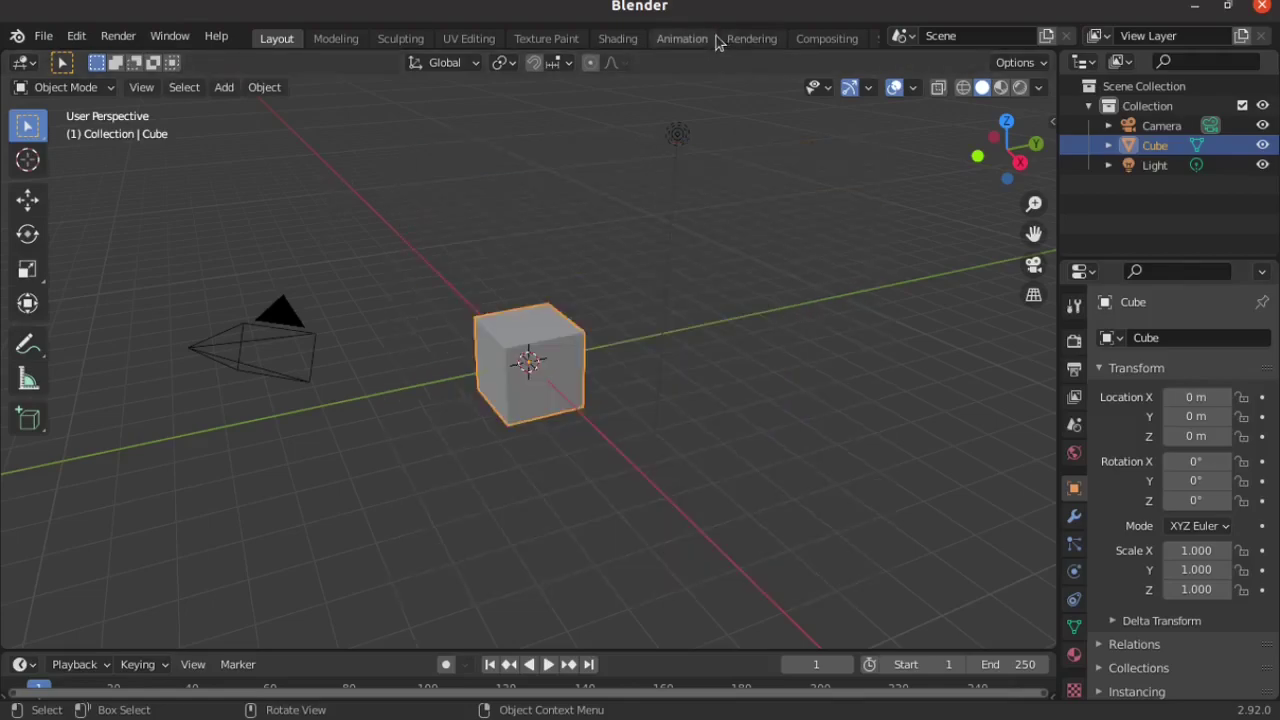
pyautogui.scroll(-2, 715, 40)
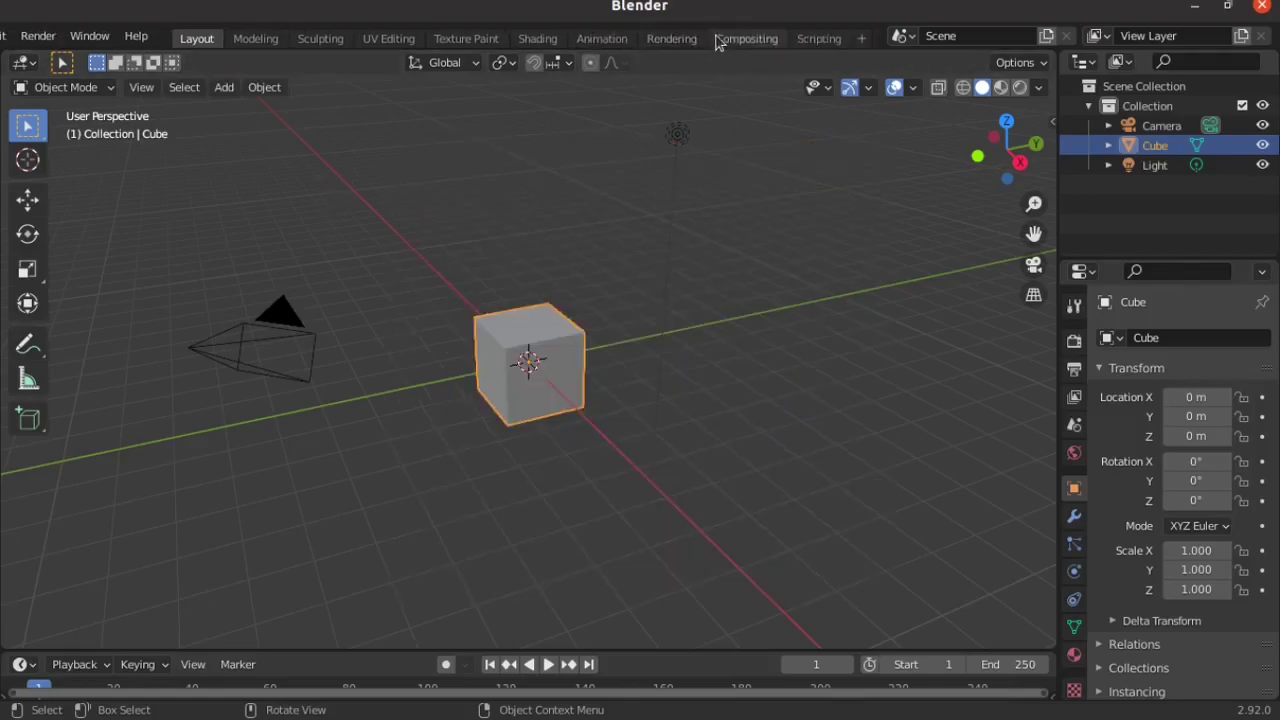
pyautogui.click(815, 44)
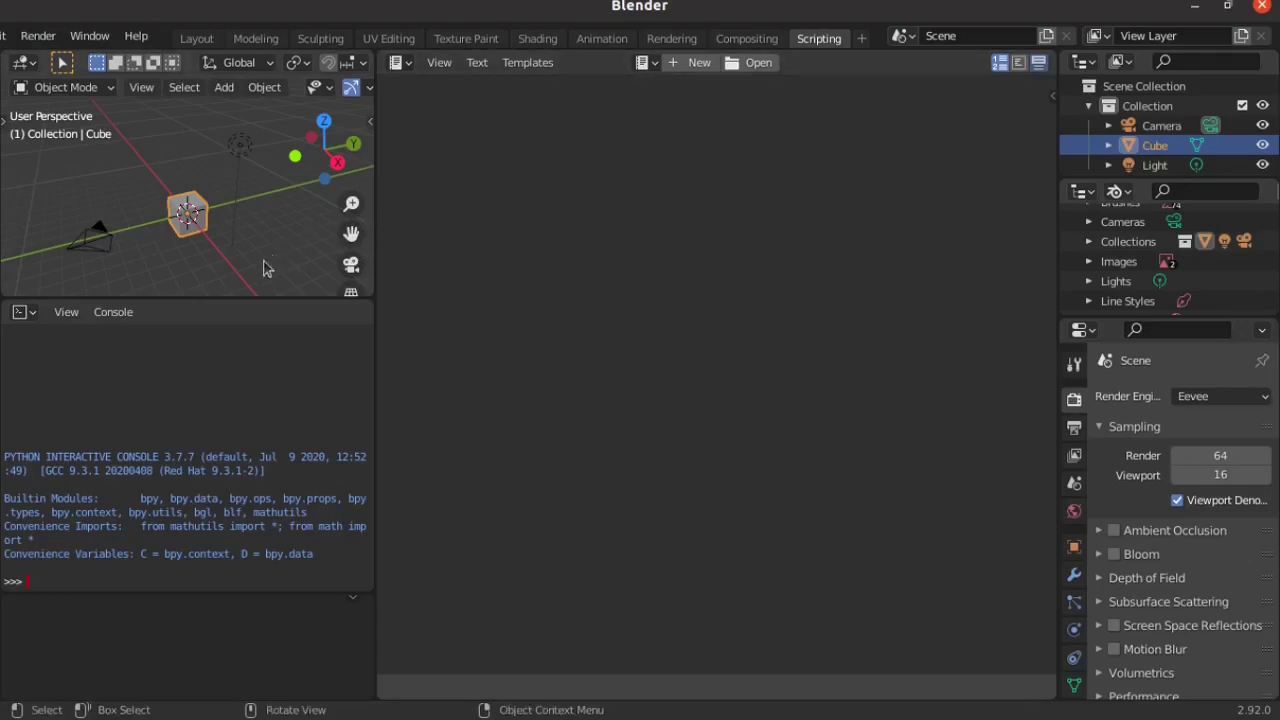
# Create a new empty text named Text in the text editor
pyautogui.click(143, 171)
pyautogui.click(180, 213)
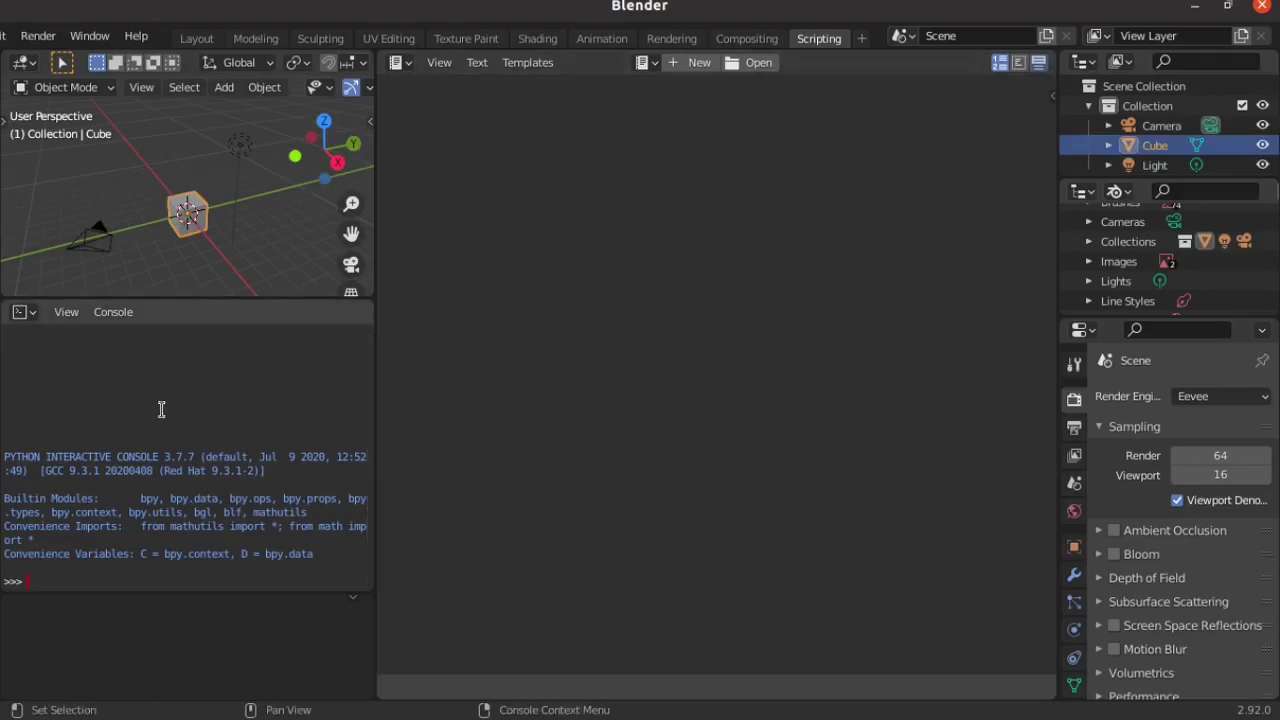
pyautogui.click(694, 63)
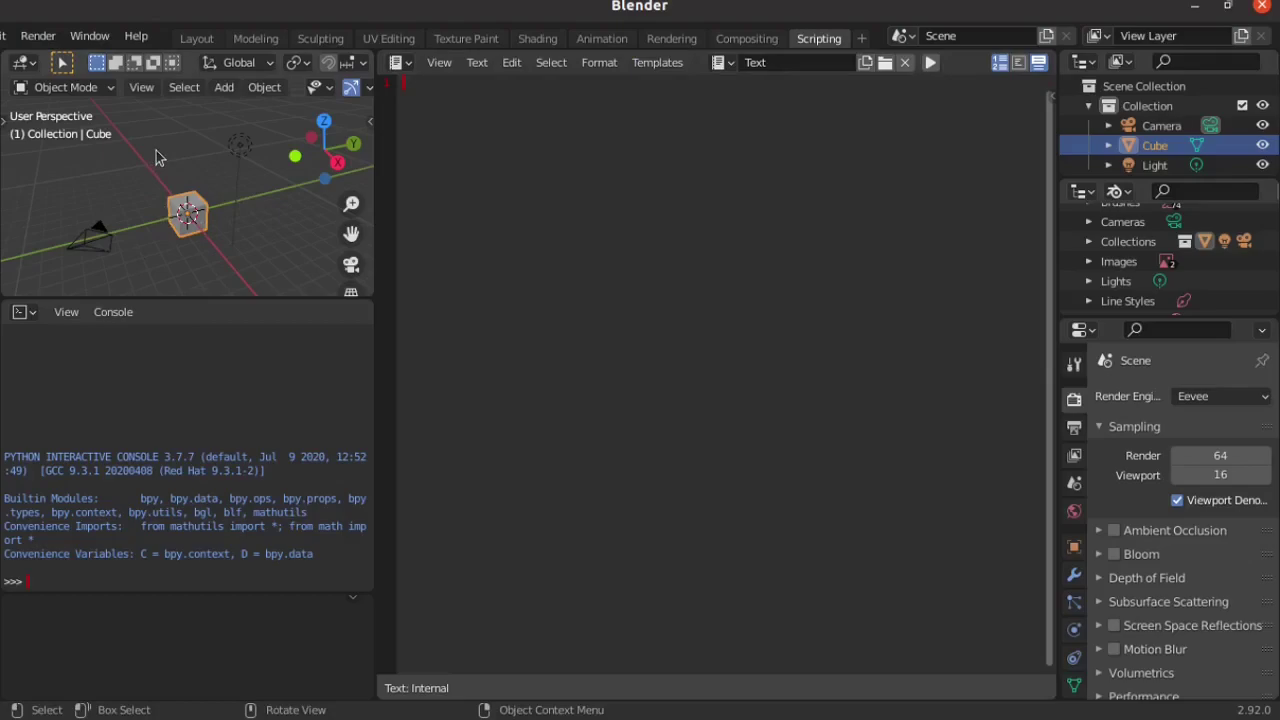
# Delete the default cube, leaving only the camera and light
pyautogui.click(239, 200)
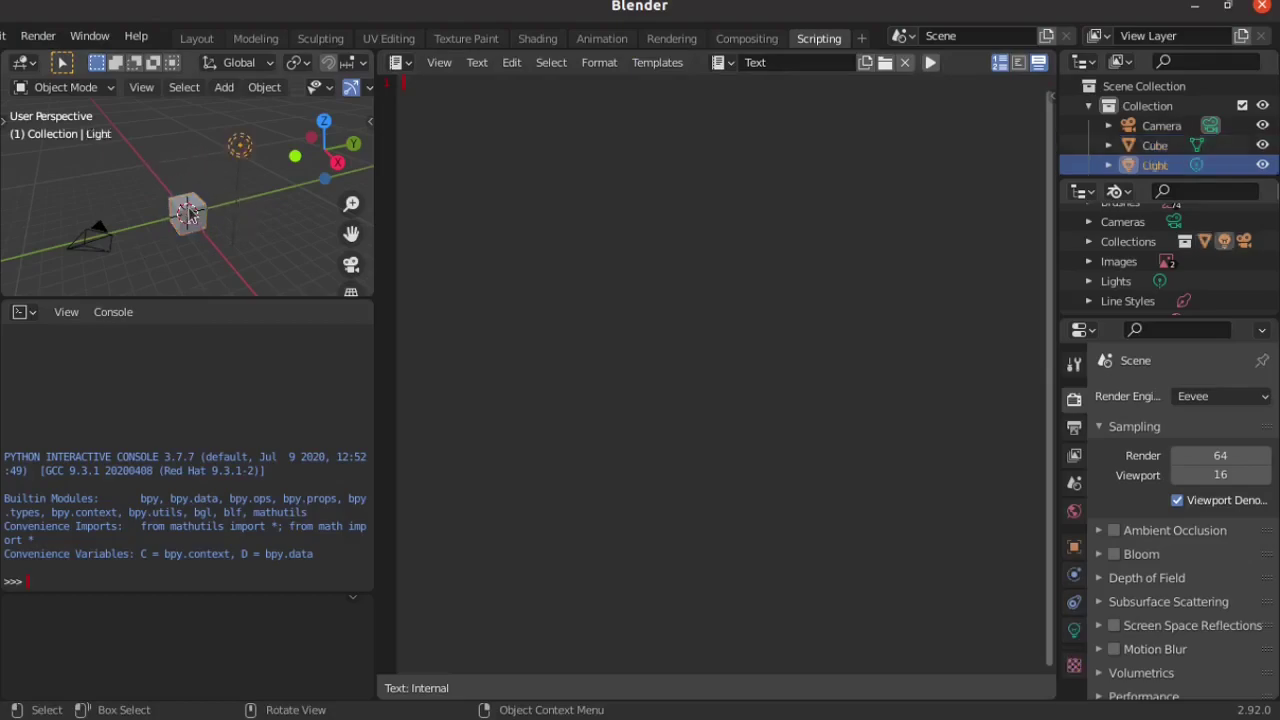
pyautogui.click(190, 213)
pyautogui.press('x')
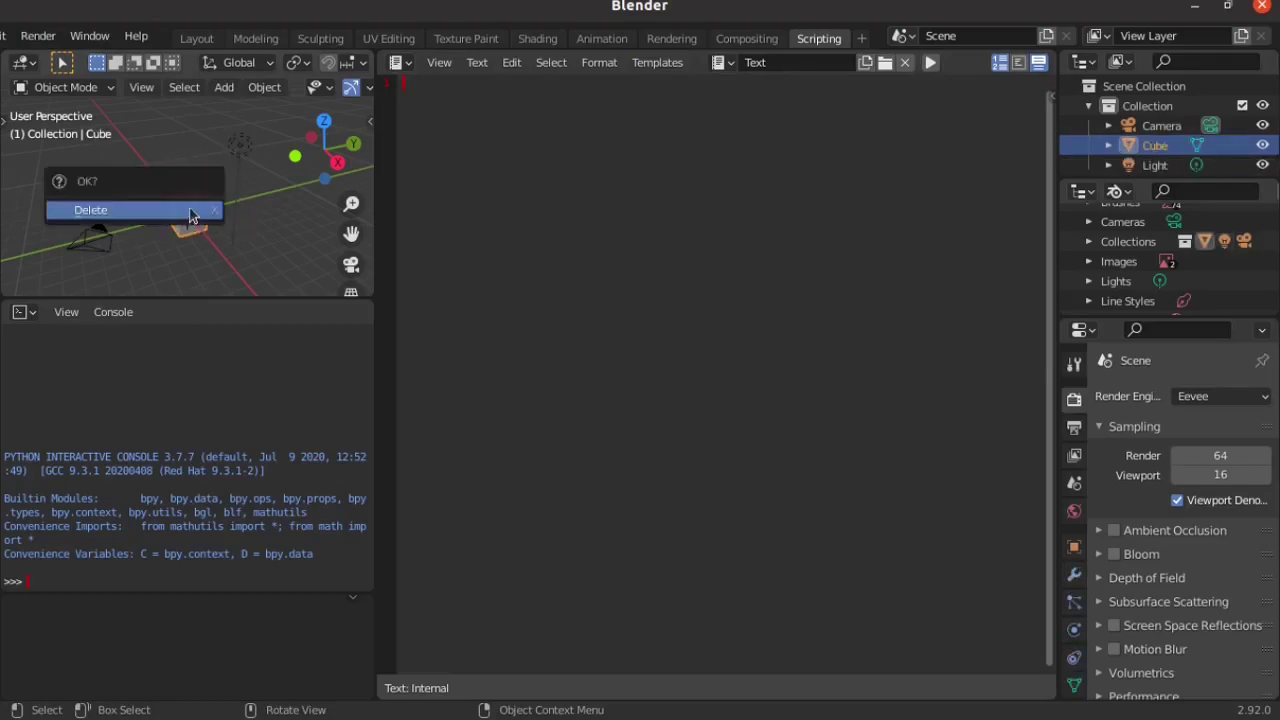
pyautogui.click(190, 210)
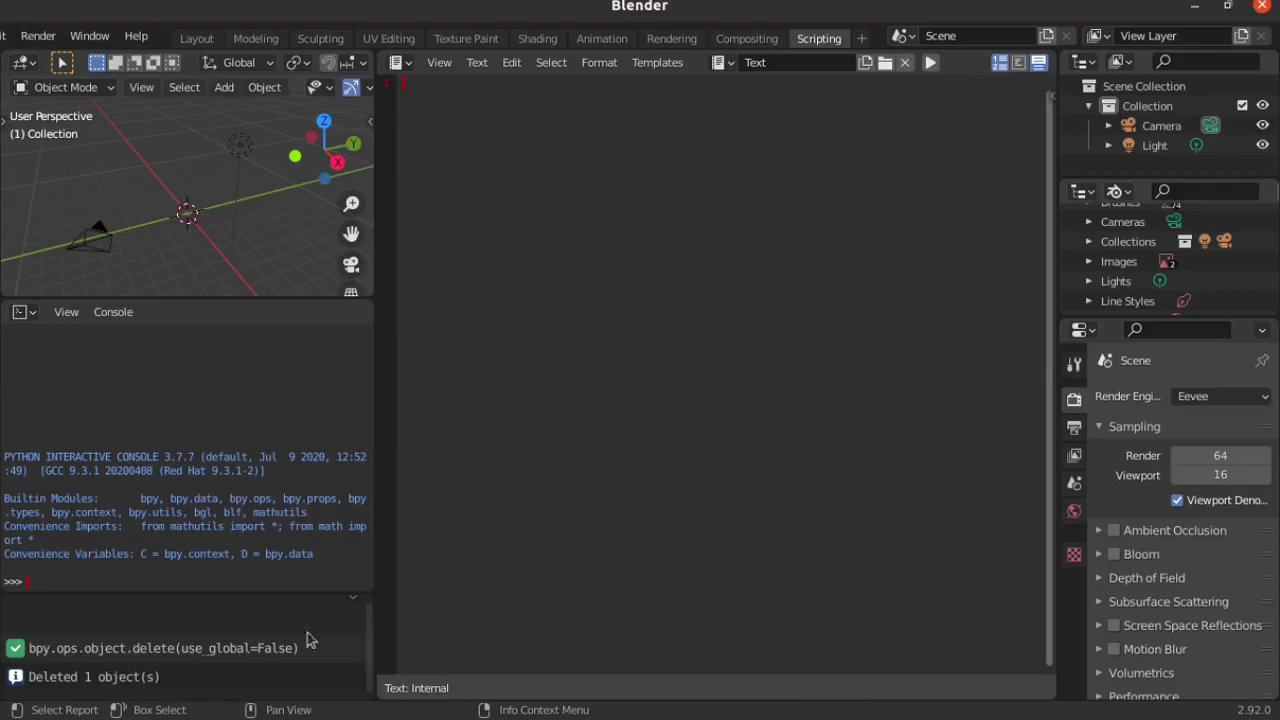
# Add a test UV sphere and start the script with import bpy
pyautogui.hotkey('shift', 'a')
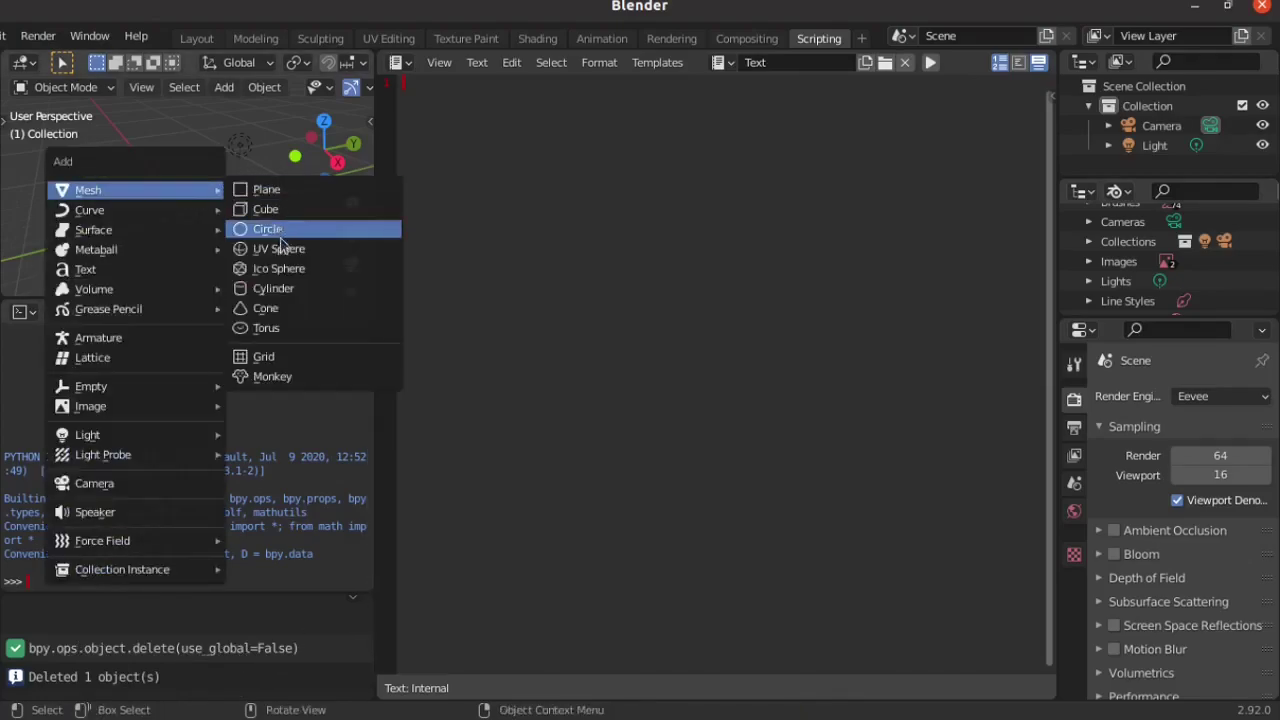
pyautogui.click(281, 250)
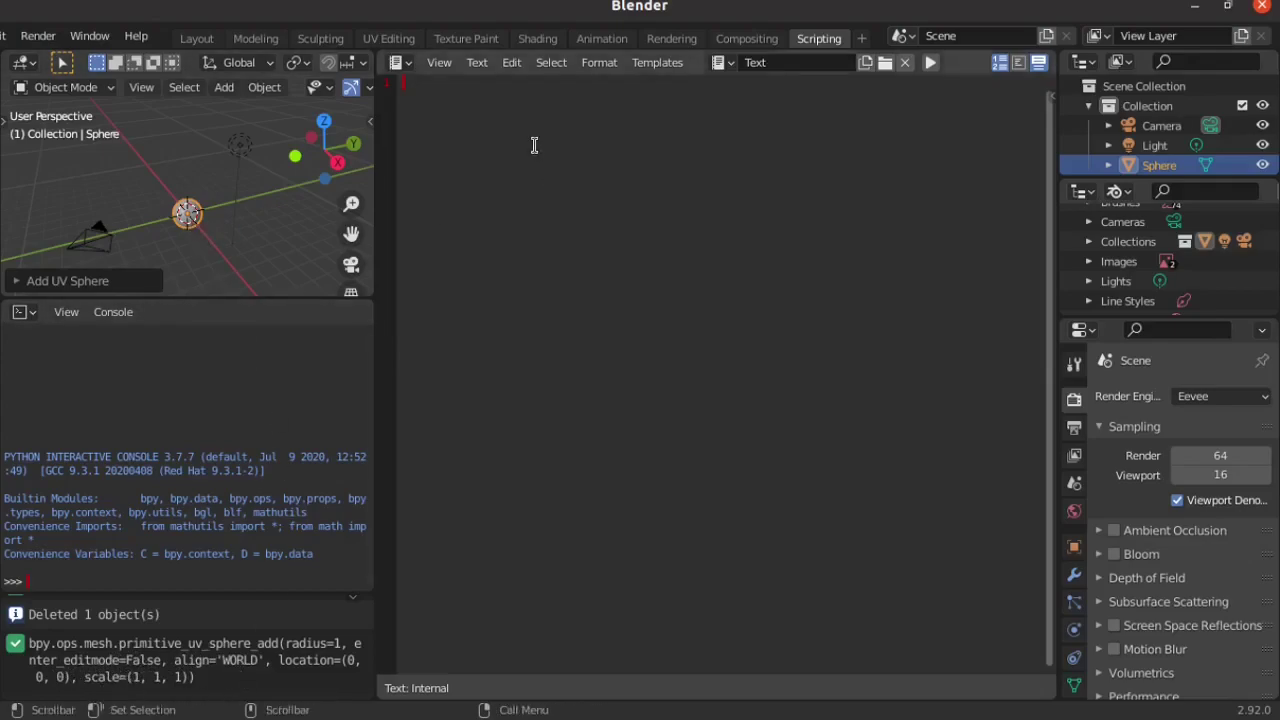
pyautogui.write('impor')
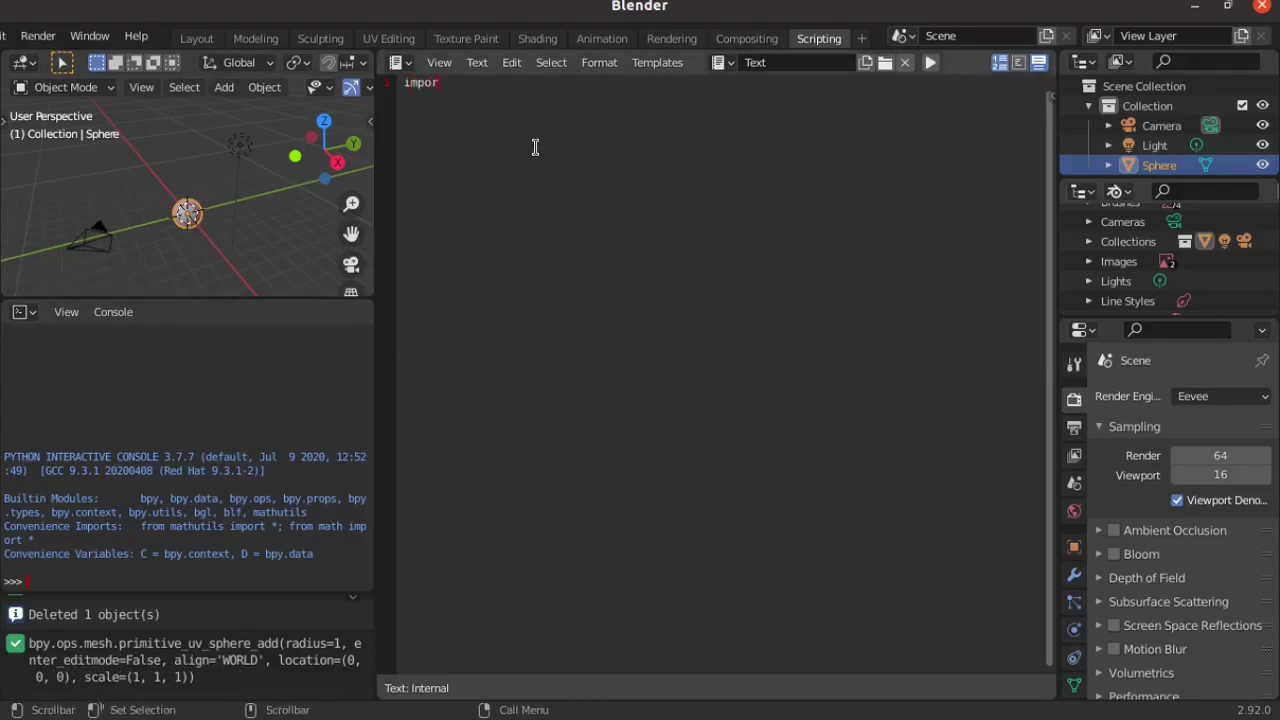
pyautogui.write('t bpy')
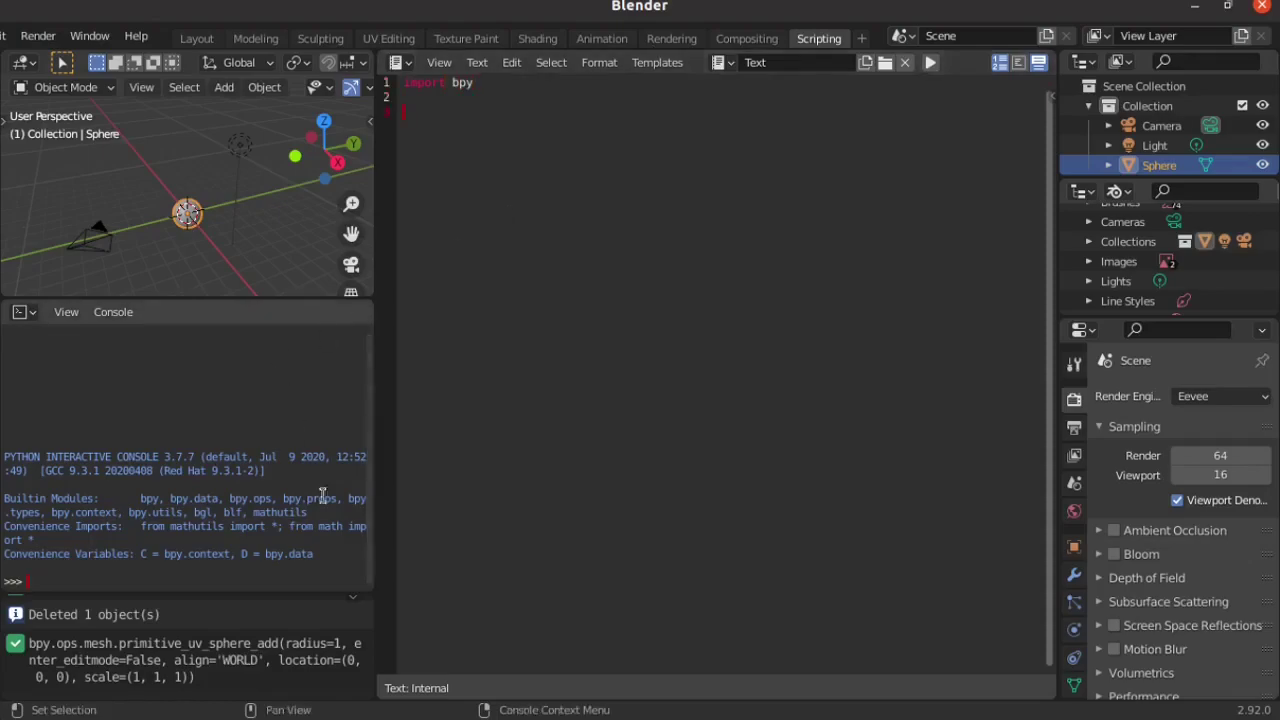
# Copy the logged primitive_uv_sphere_add command from the Info log onto line 3 of the script
pyautogui.click(145, 650)
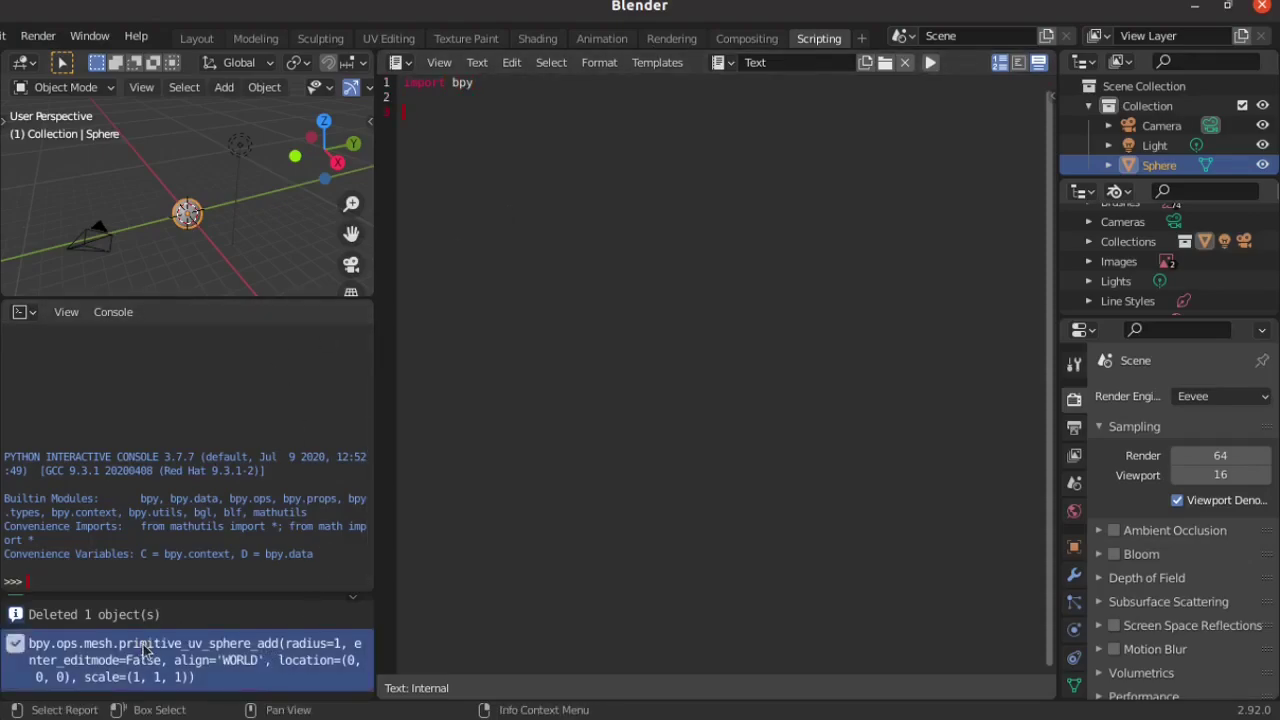
pyautogui.hotkey('ctrl', 'c')
pyautogui.hotkey('ctrl', 'v')
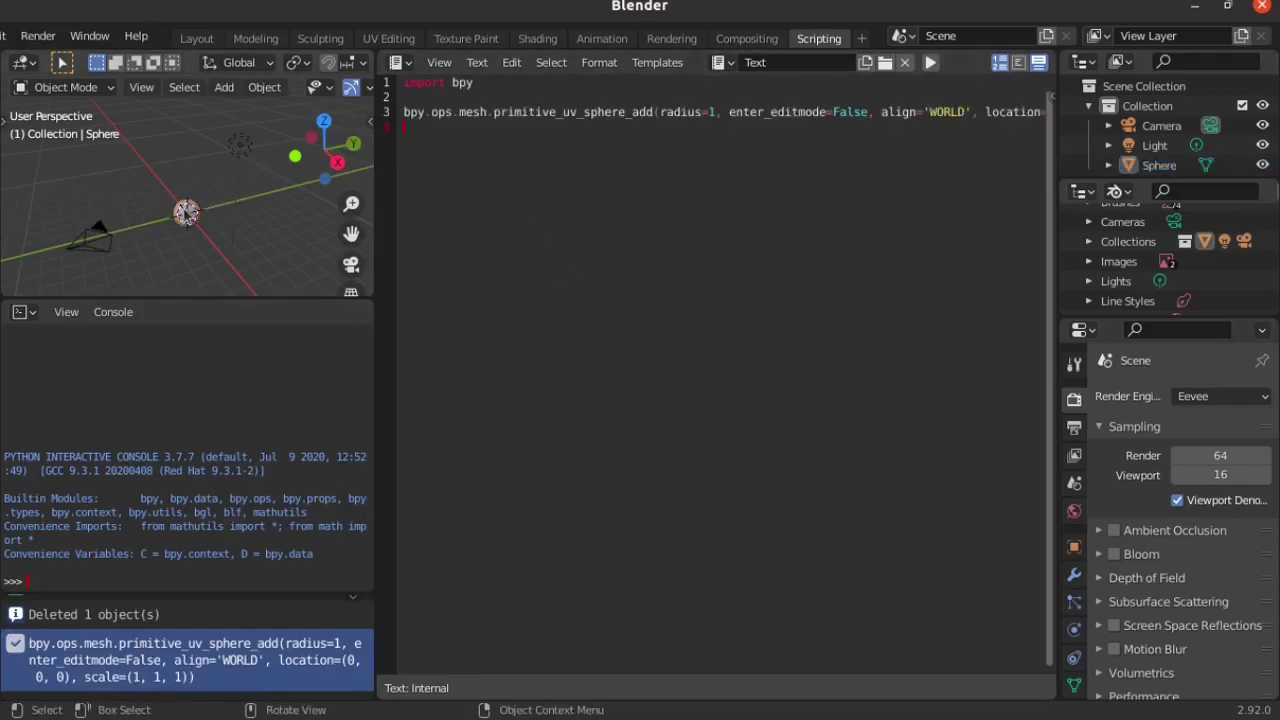
# Delete the test sphere, widen the text editor, and run the script to recreate the sphere
pyautogui.press('x')
pyautogui.click(185, 212)
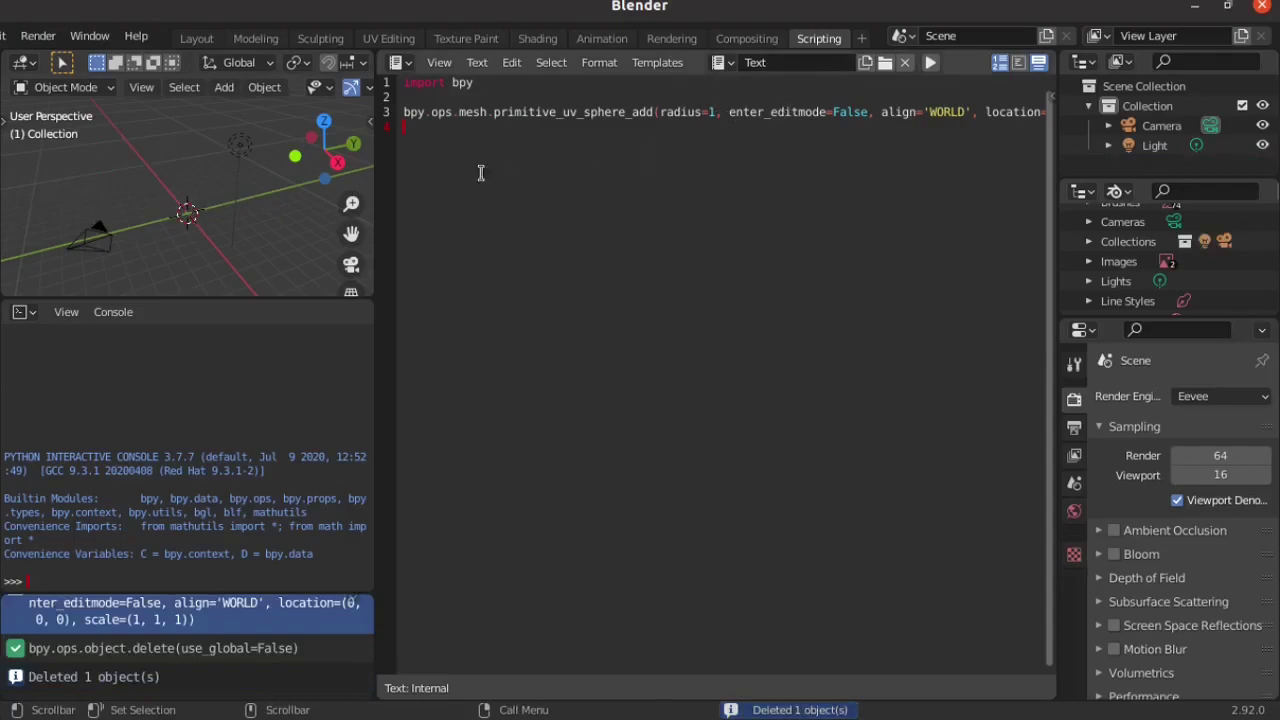
pyautogui.moveTo(376, 178)
pyautogui.mouseDown()
pyautogui.moveTo(348, 178)
pyautogui.moveTo(370, 178)
pyautogui.mouseUp()
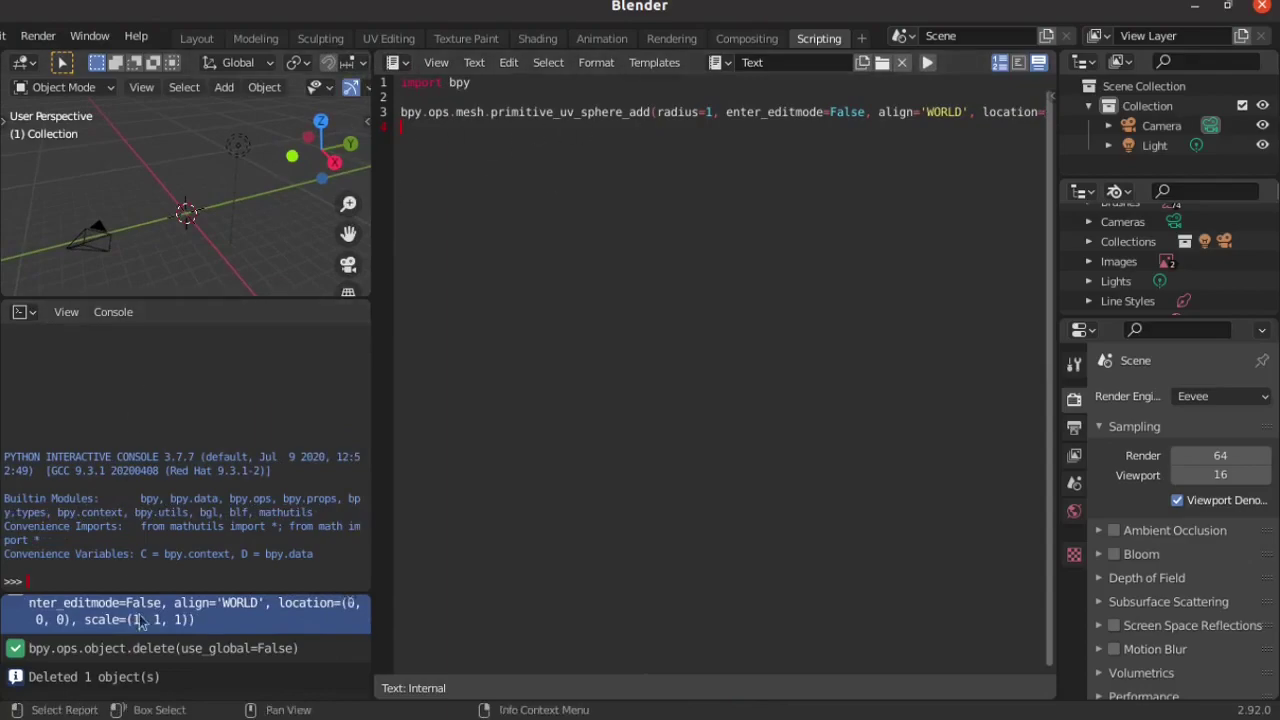
pyautogui.rightClick(171, 156)
pyautogui.click(225, 182)
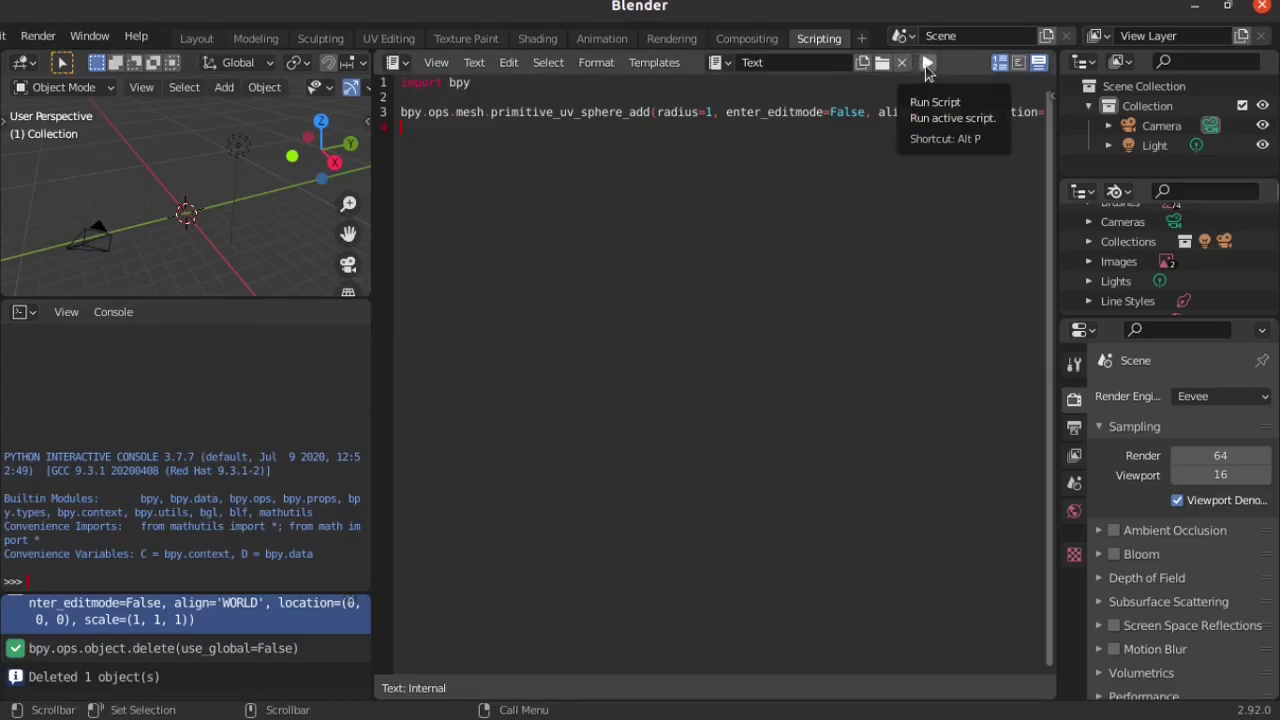
pyautogui.click(927, 64)
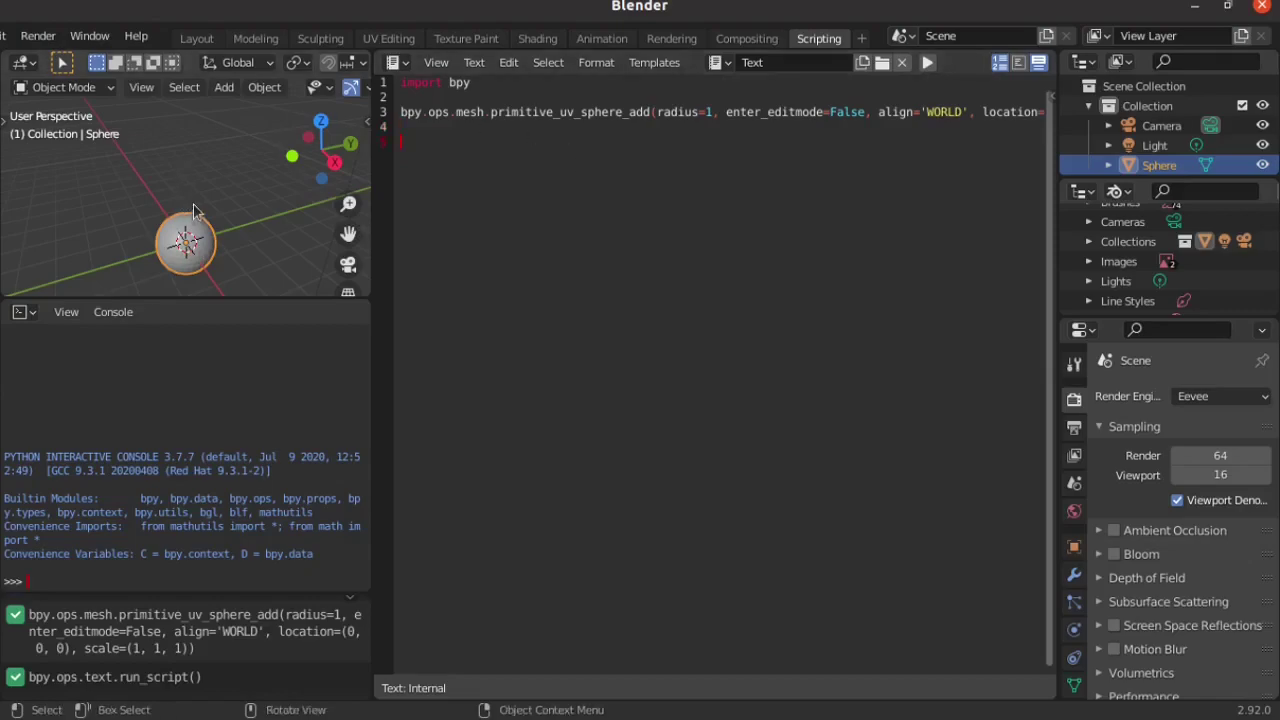
pyautogui.scroll(-2, 210, 208)
# Add obj = bpy.context.object and a for i in range(0,100,5): loop starting obj.location = (
pyautogui.scroll(-3, 224, 212)
pyautogui.keyDown('shift'); pyautogui.moveTo(224, 212); pyautogui.dragTo(218, 262, button='middle'); pyautogui.keyUp('shift')
pyautogui.write('for in')
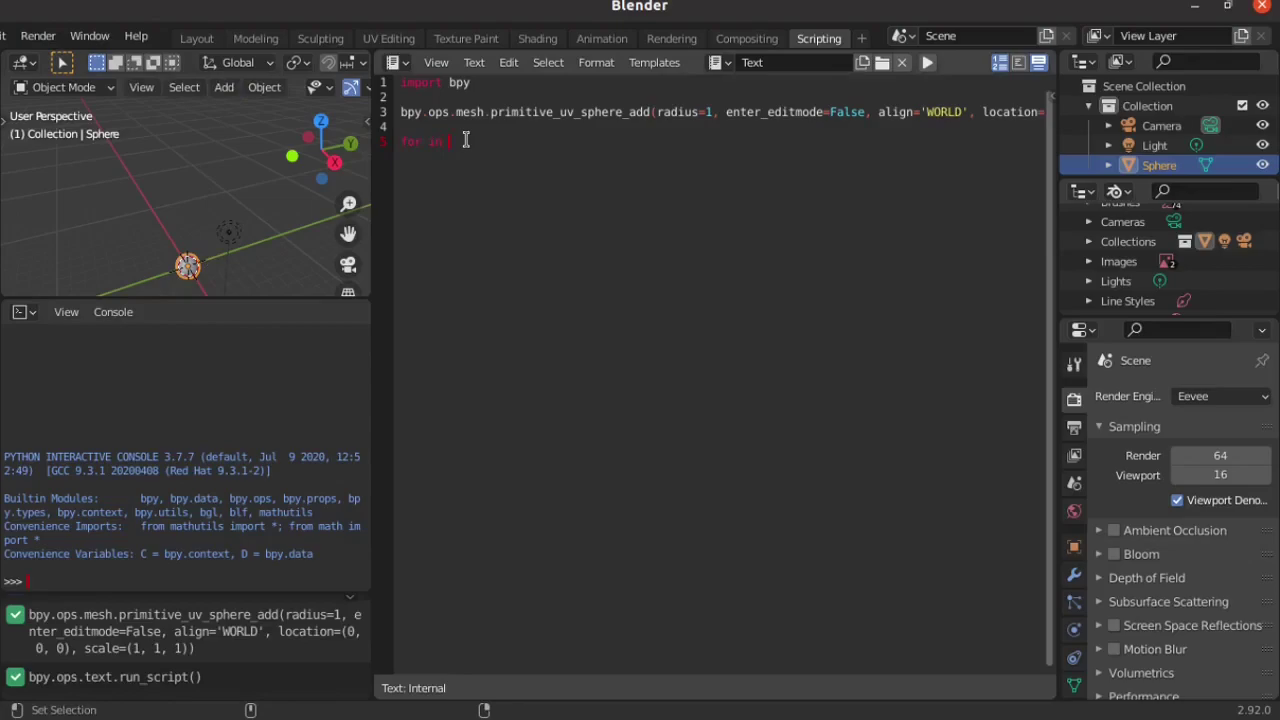
pyautogui.write('ra')
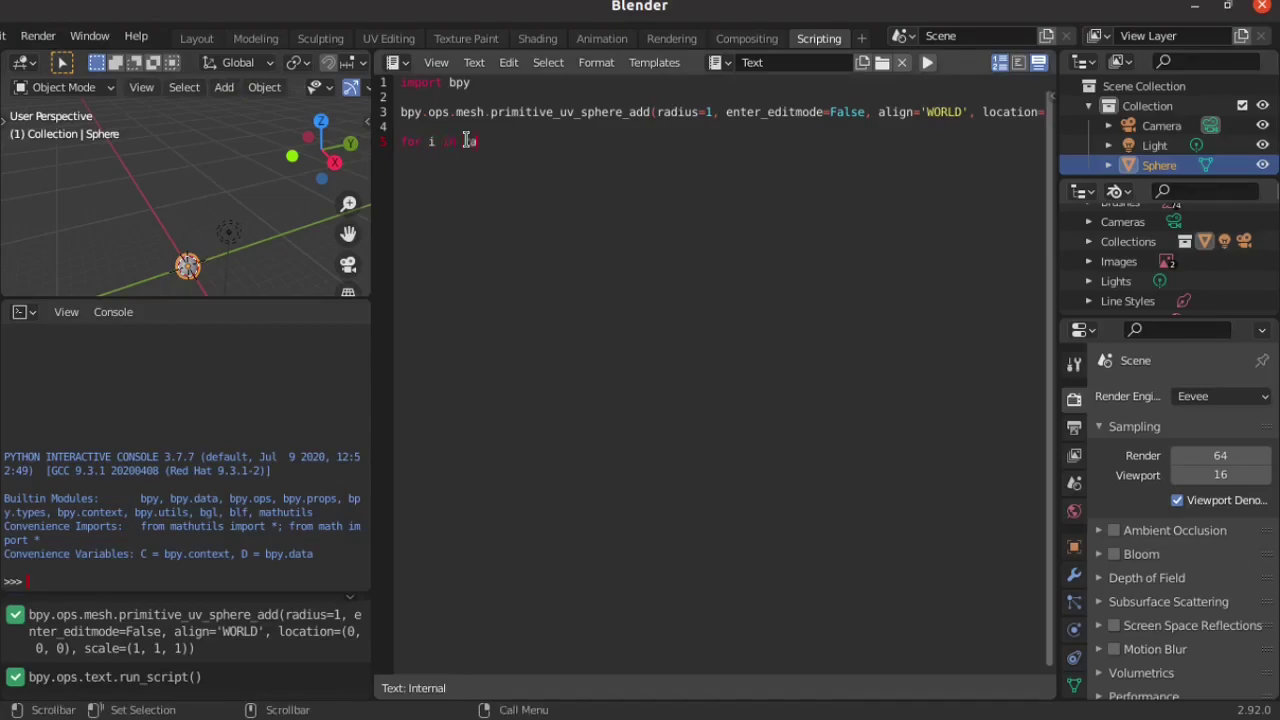
pyautogui.write('nge(0,')
pyautogui.write('100,5')
pyautogui.write(')')
pyautogui.write(':')
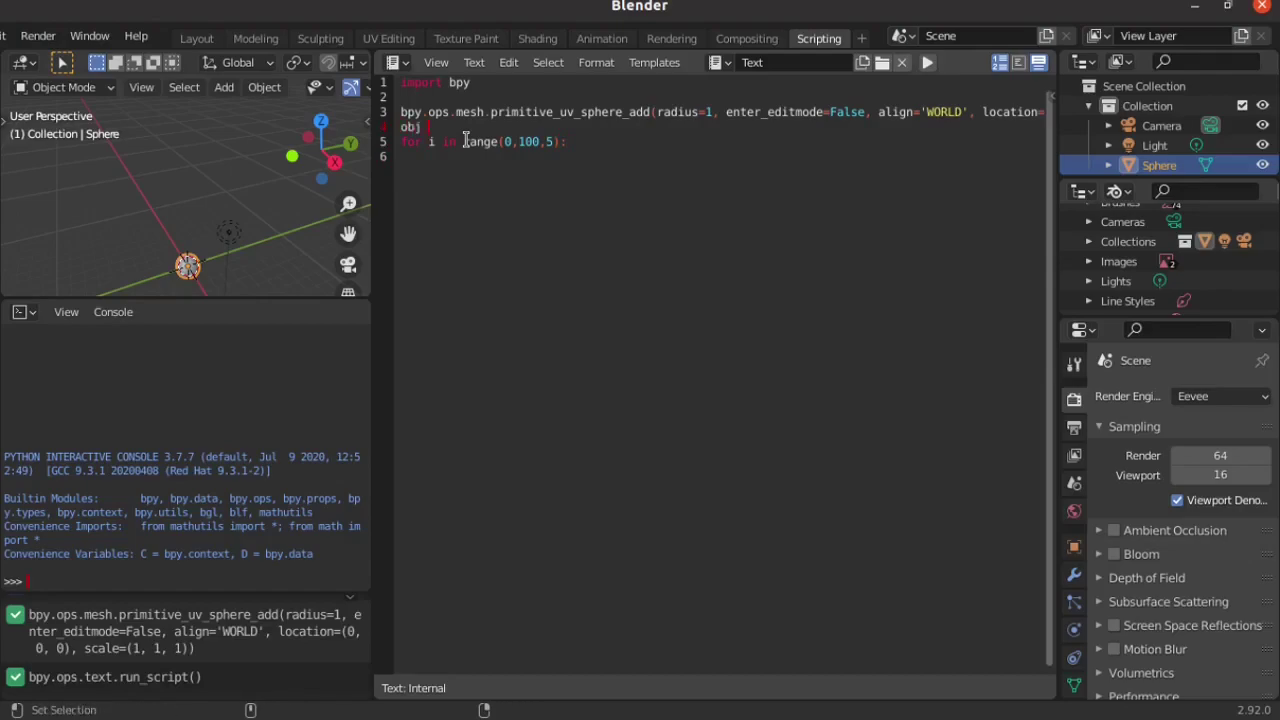
pyautogui.write('= bpy.context.object')
pyautogui.press('Tab')
pyautogui.write('obj.locat')
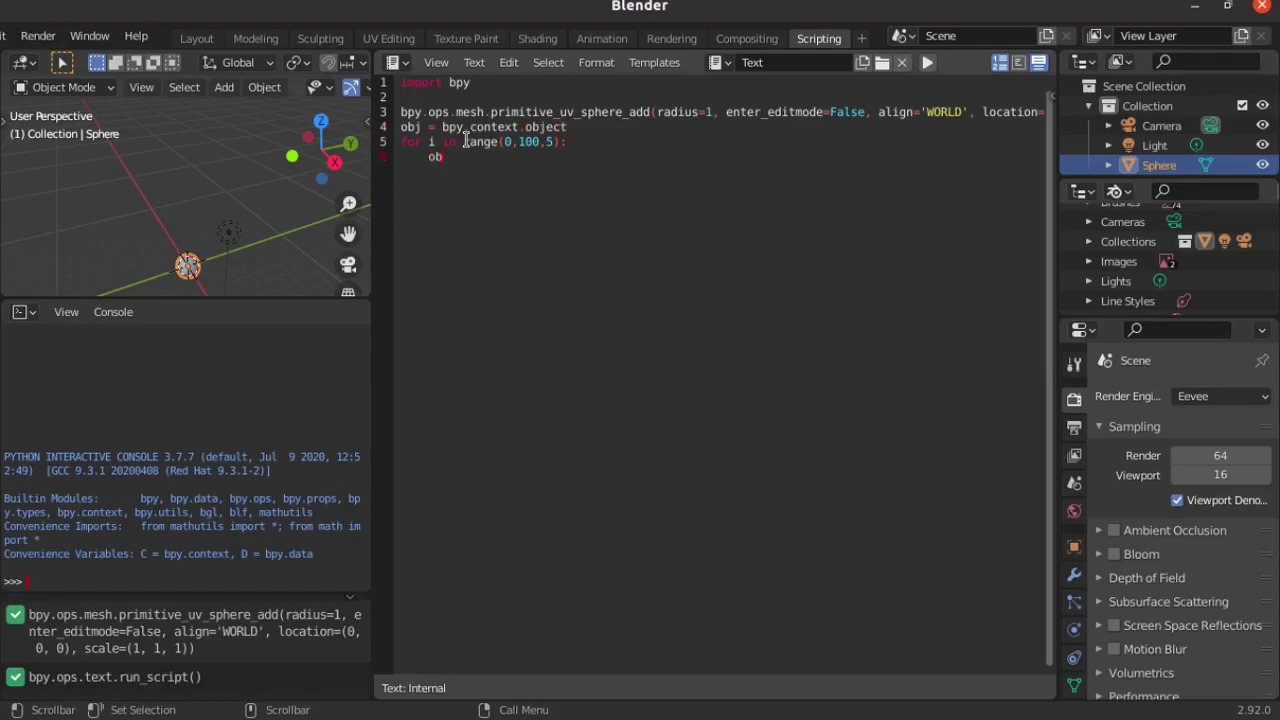
pyautogui.write('ion = ')
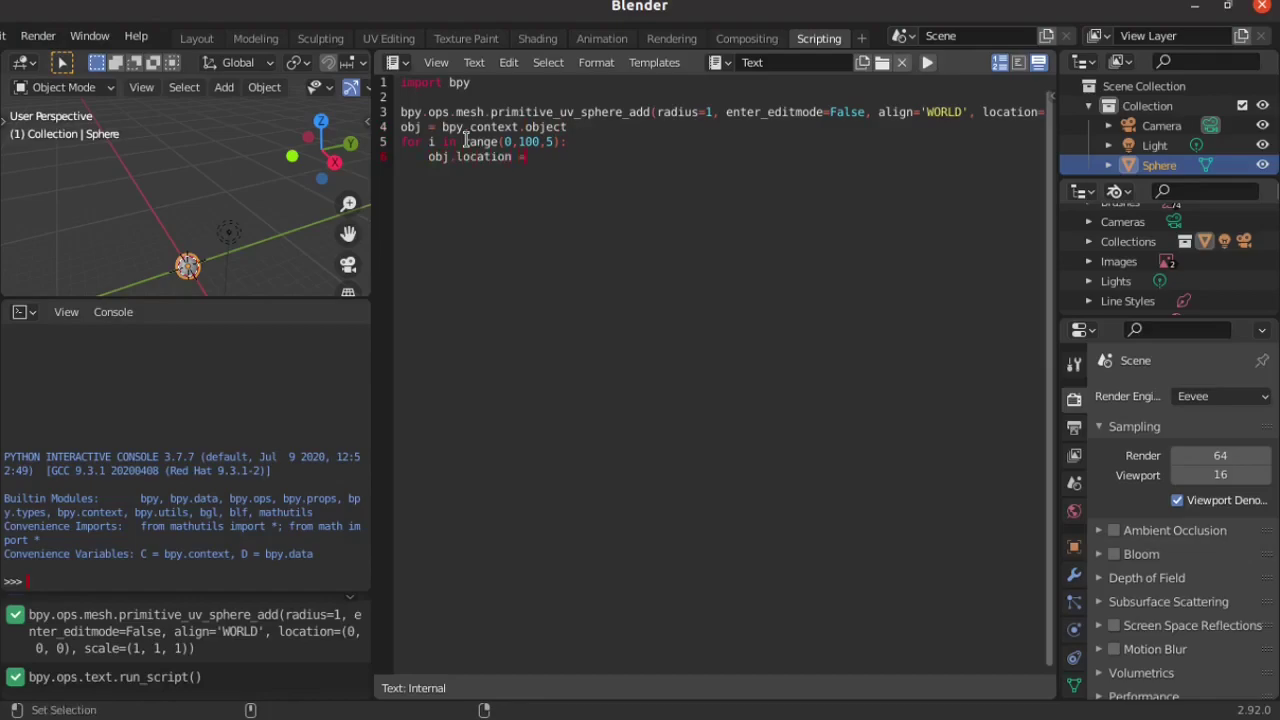
pyautogui.write('(0,0,i')
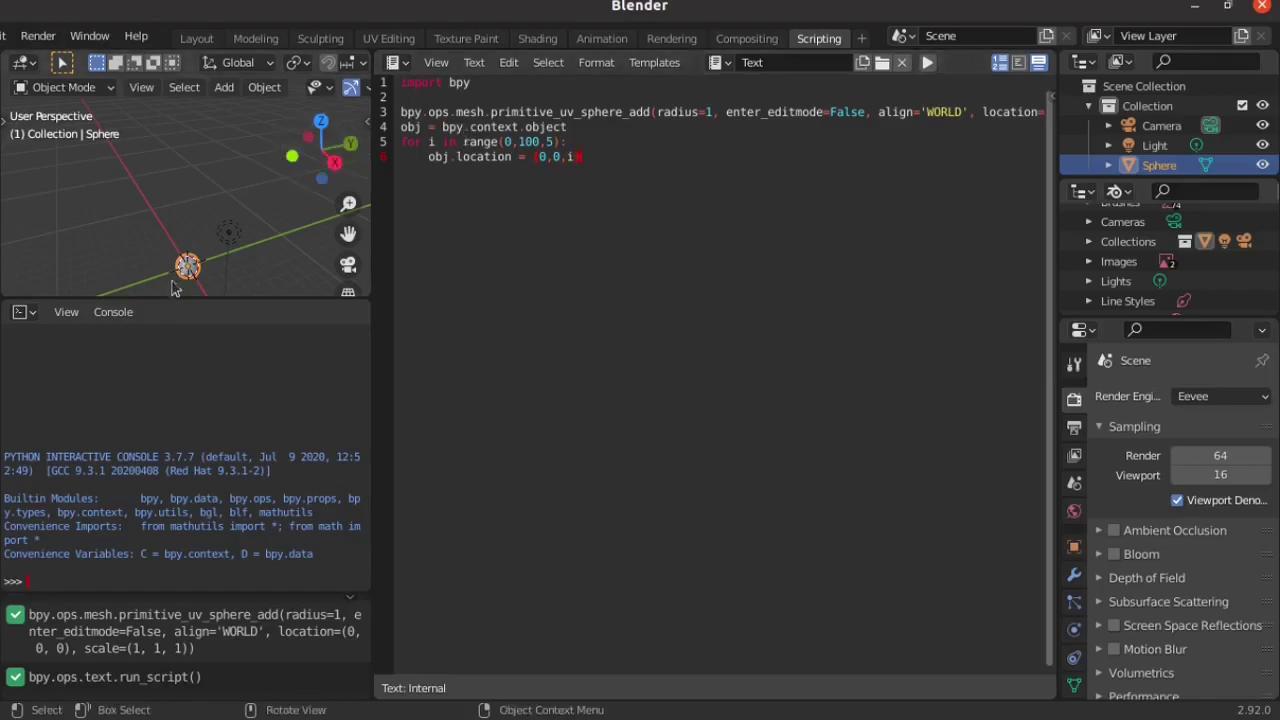
# Delete the sphere, rerun the script to recreate it, and frame the new sphere
pyautogui.press('x')
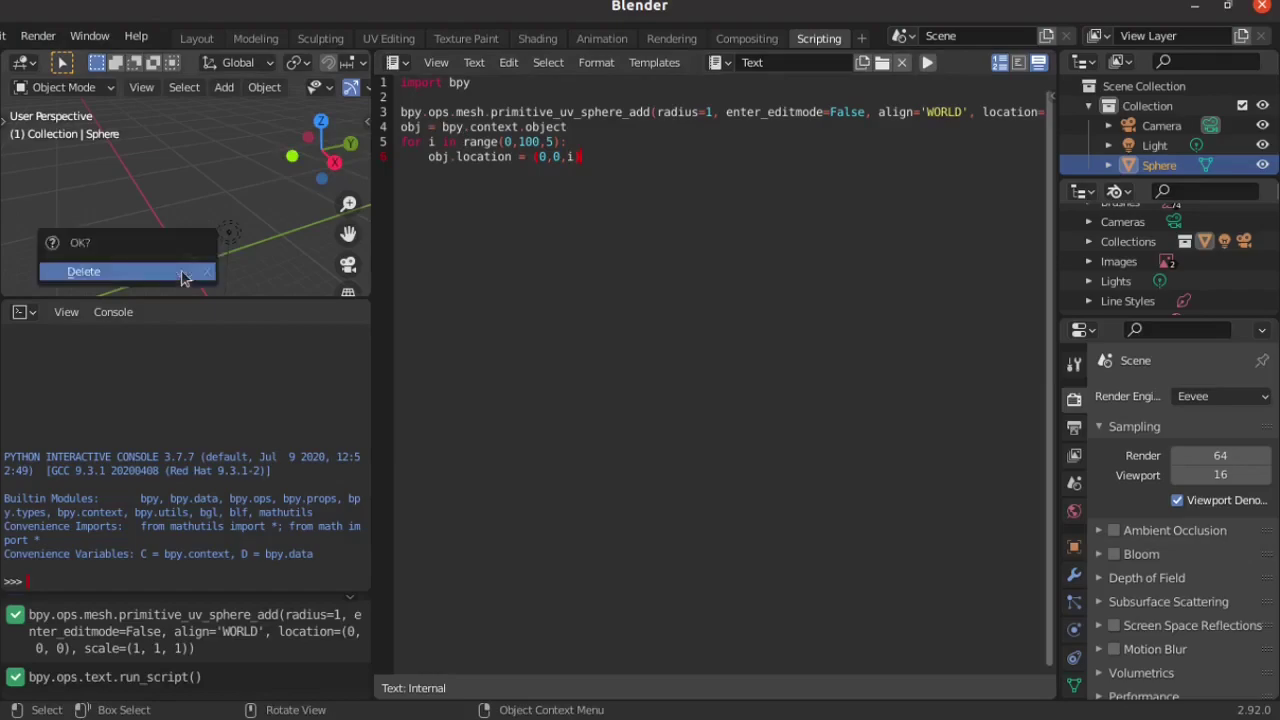
pyautogui.click(185, 275)
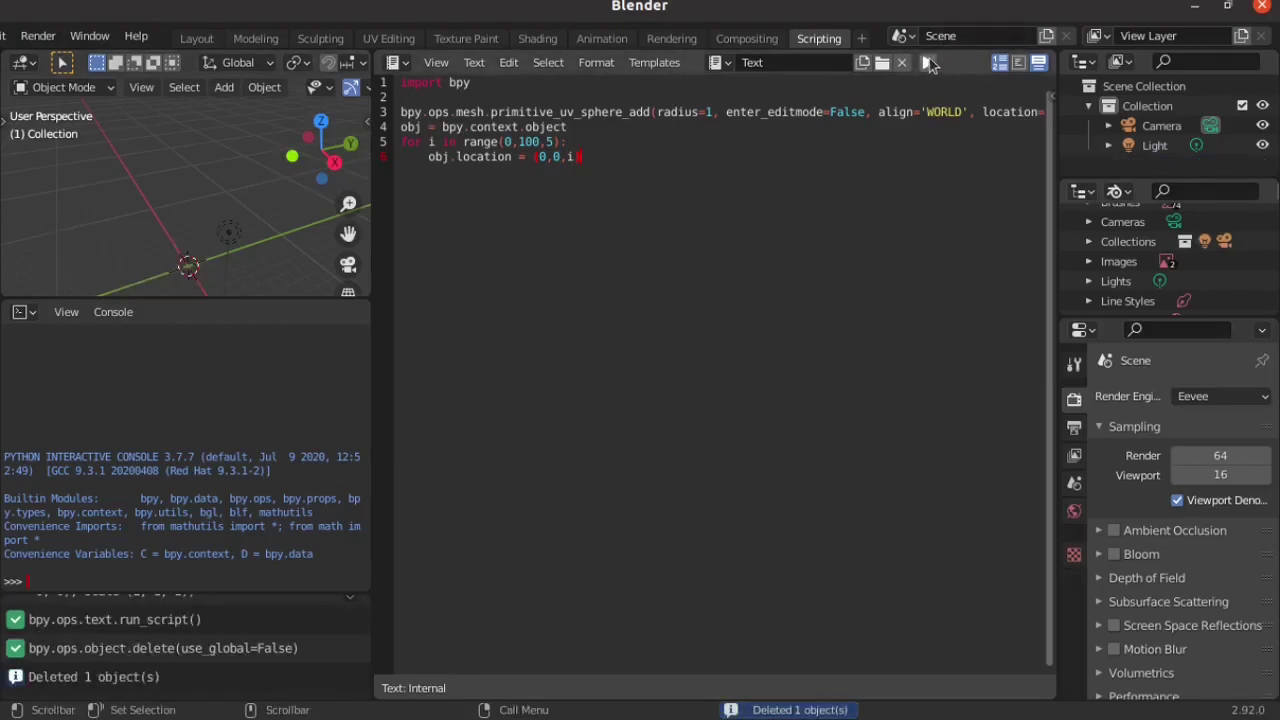
pyautogui.click(928, 63)
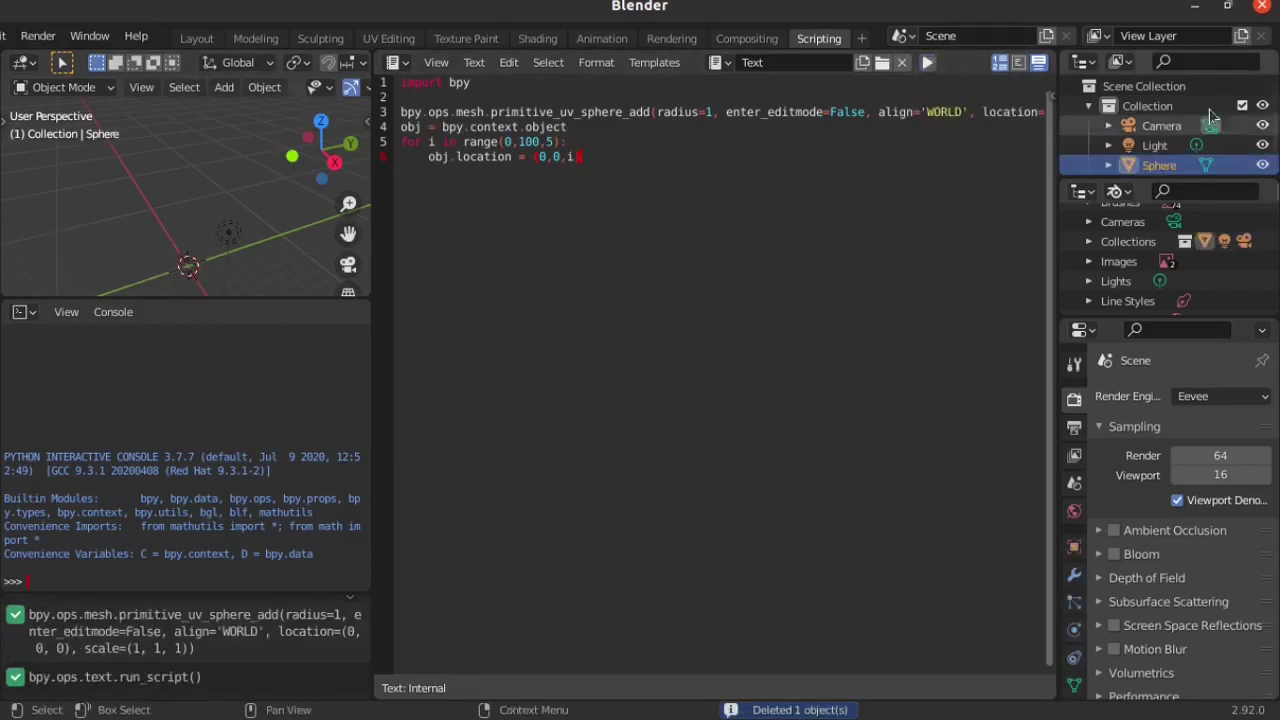
pyautogui.click(1155, 145)
pyautogui.click(1158, 165)
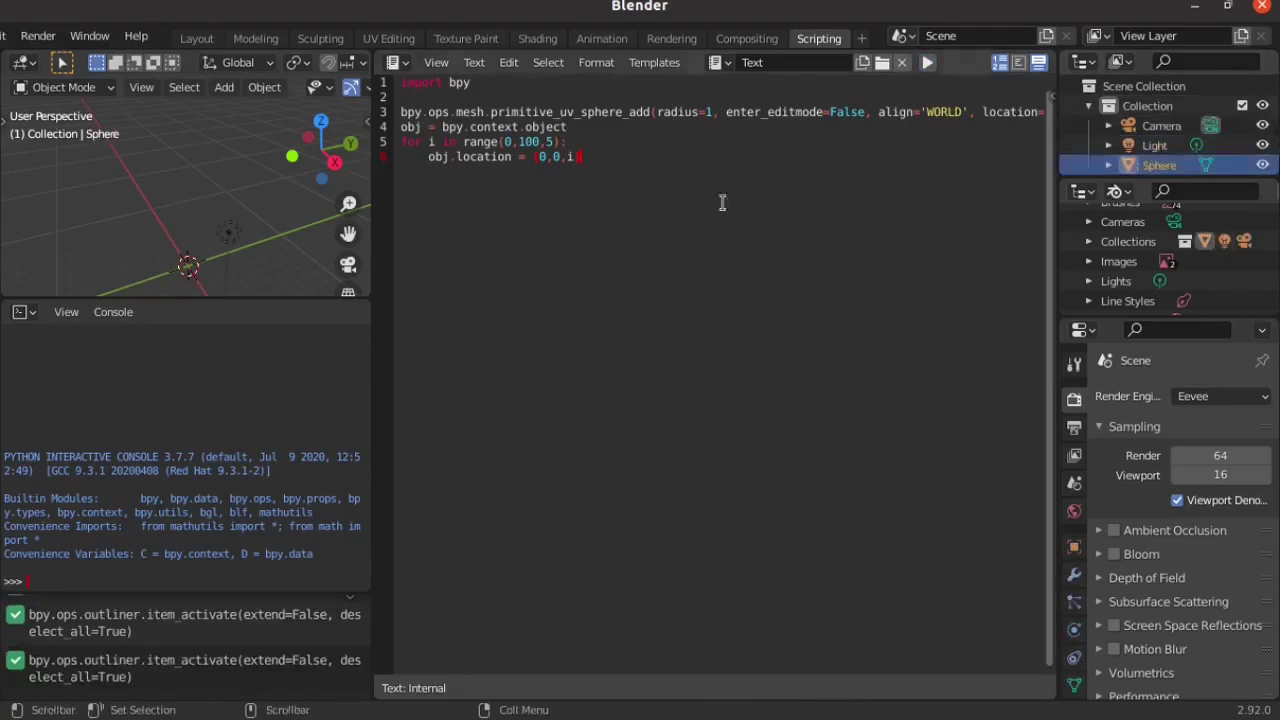
pyautogui.click(170, 202)
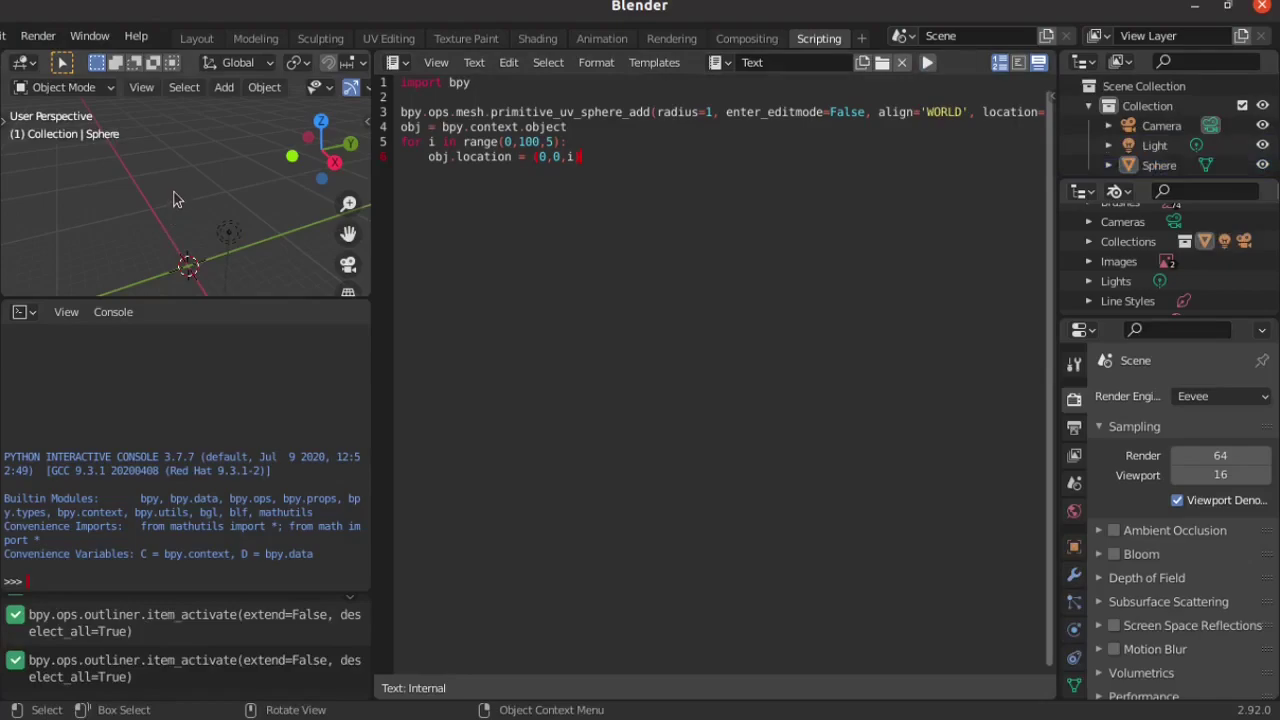
pyautogui.moveTo(173, 199)
pyautogui.mouseDown(button='middle')
pyautogui.moveTo(191, 206)
pyautogui.moveTo(200, 183)
pyautogui.mouseUp(button='middle')
pyautogui.click(1154, 145)
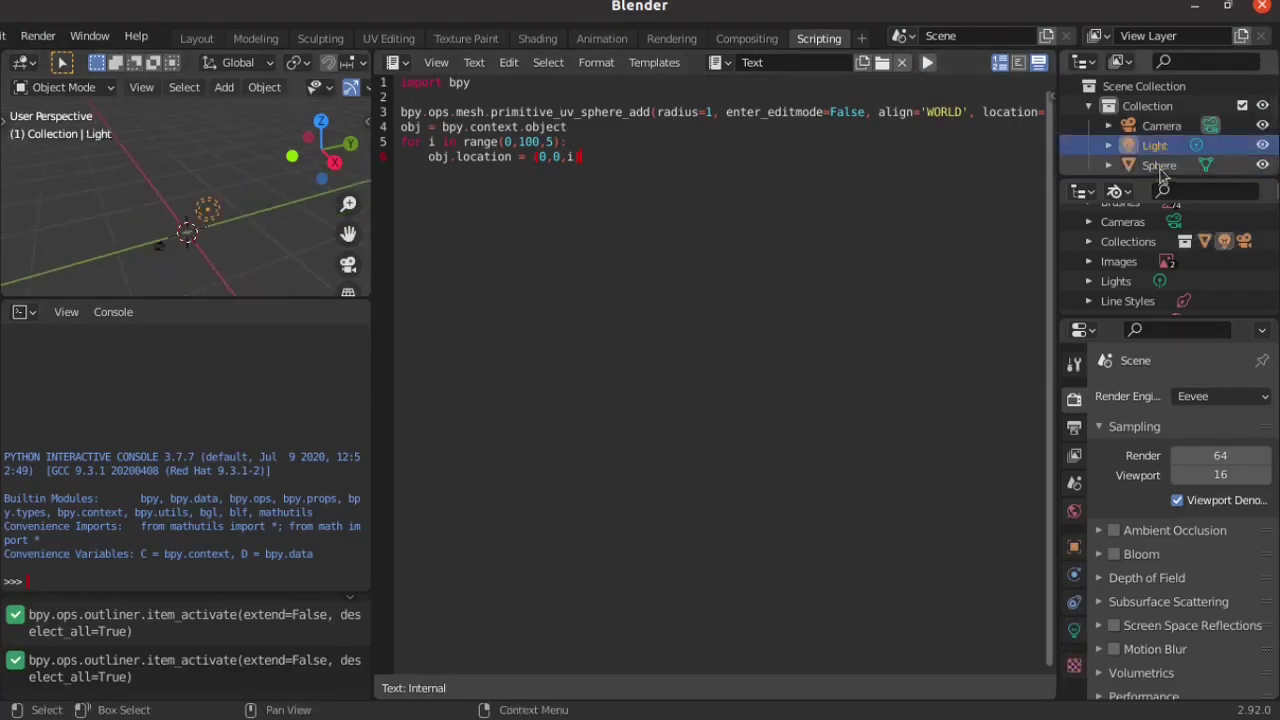
pyautogui.click(1159, 165)
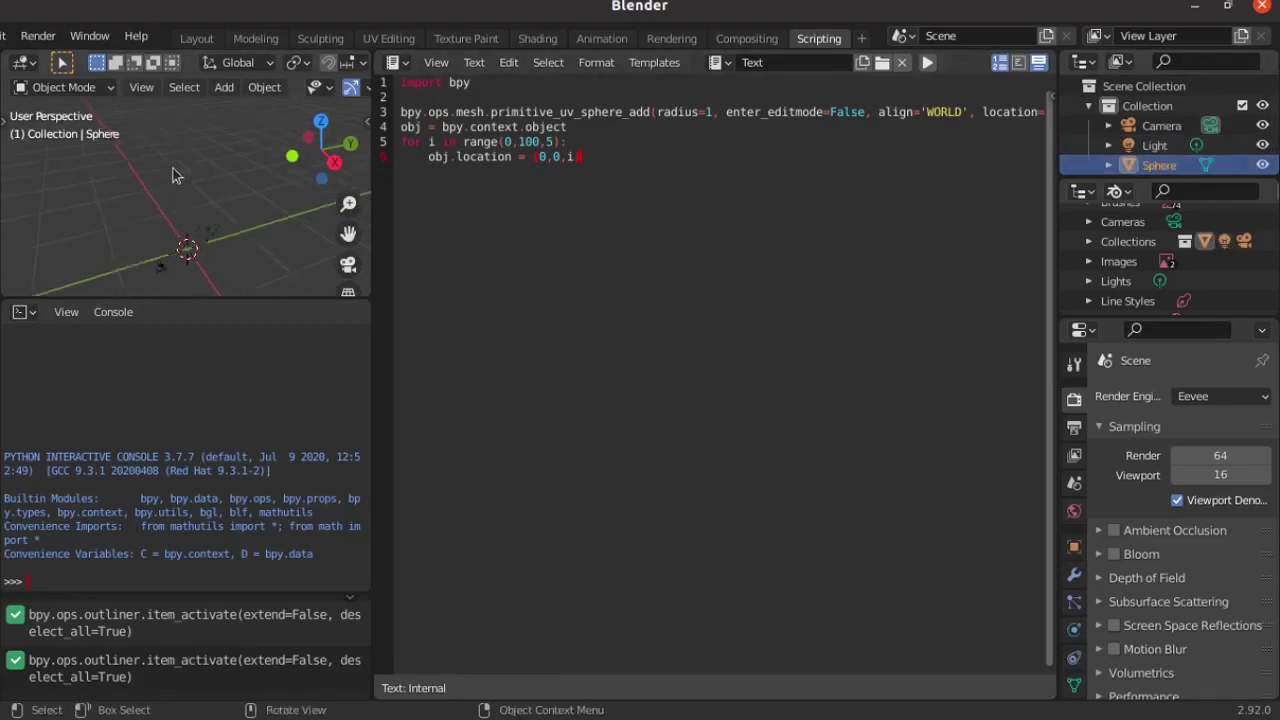
pyautogui.press('KP_Decimal')
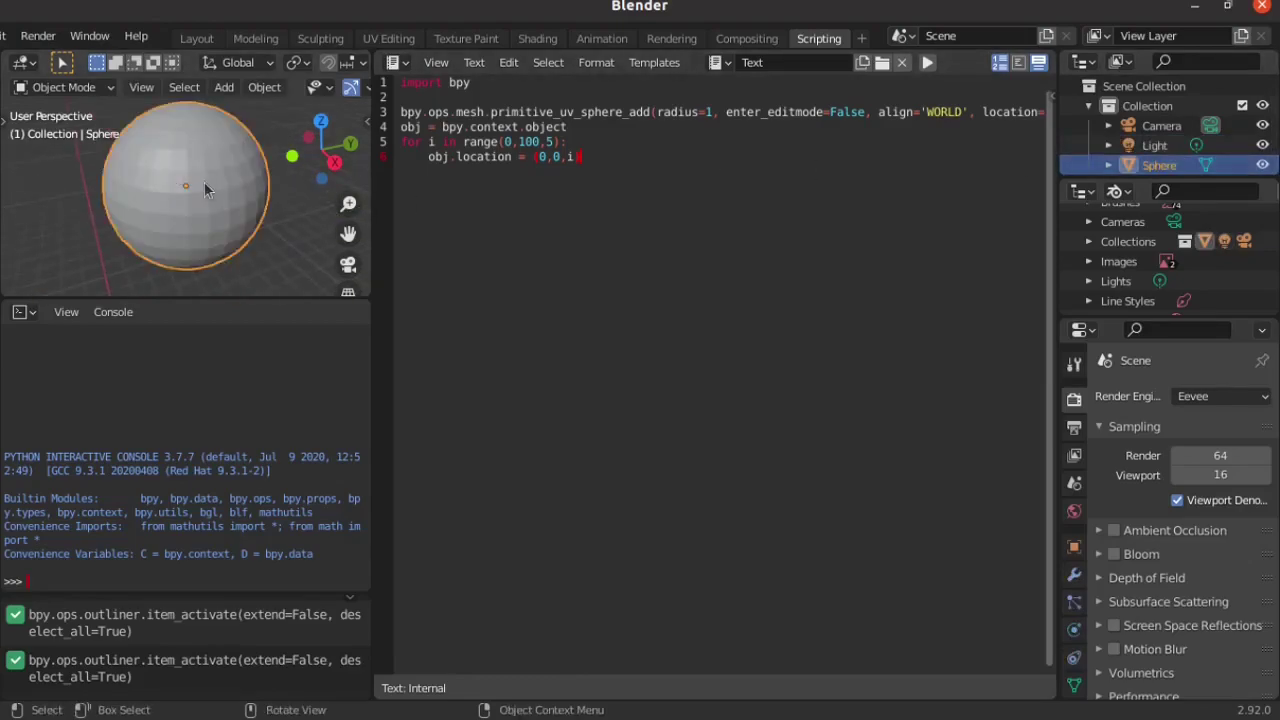
# Delete the recreated sphere, leaving only the camera and light
pyautogui.scroll(-5, 204, 181)
pyautogui.scroll(-4, 202, 192)
pyautogui.scroll(-2, 203, 205)
pyautogui.scroll(2, 203, 205)
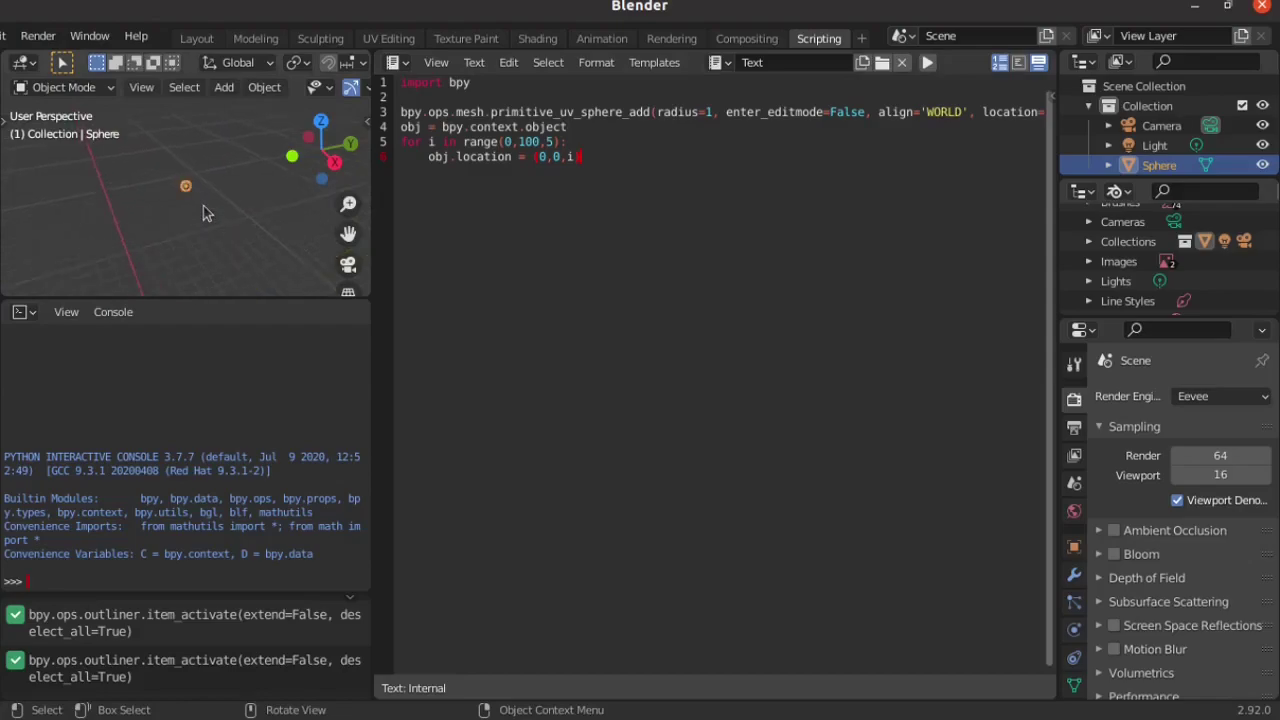
pyautogui.scroll(2, 206, 204)
pyautogui.scroll(3, 206, 204)
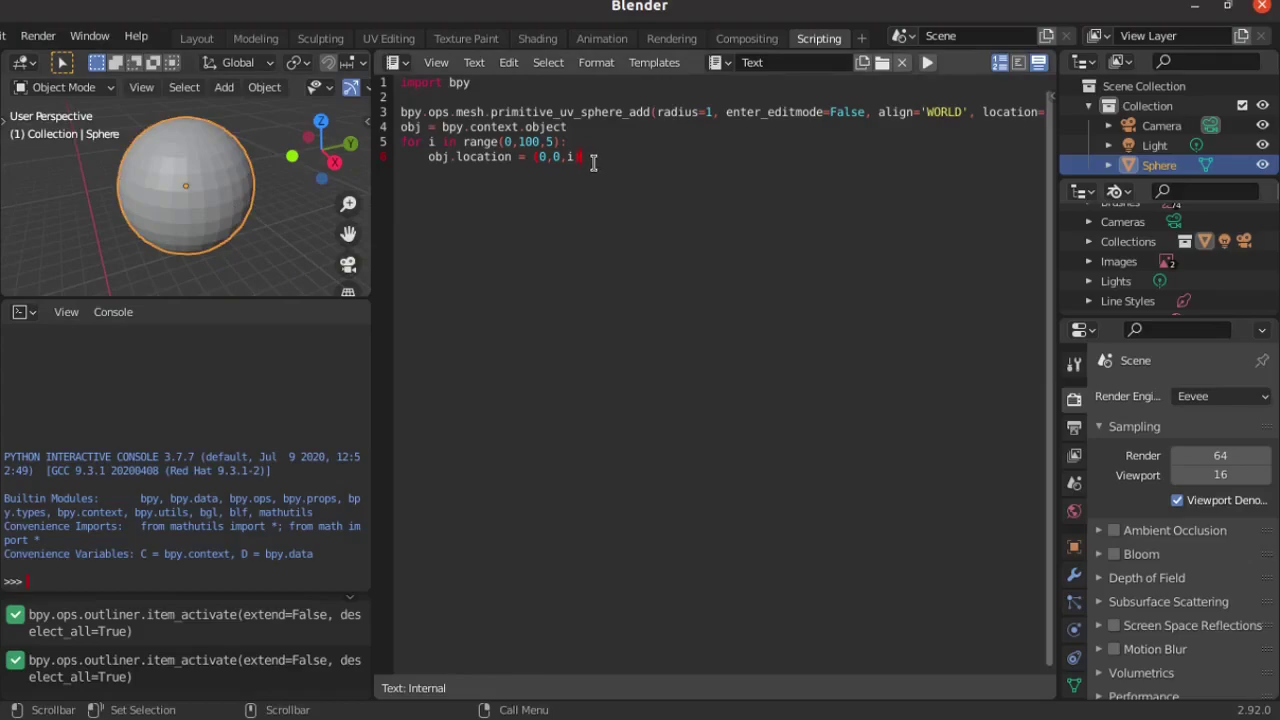
pyautogui.hotkey('alt', 'a')
pyautogui.press('x')
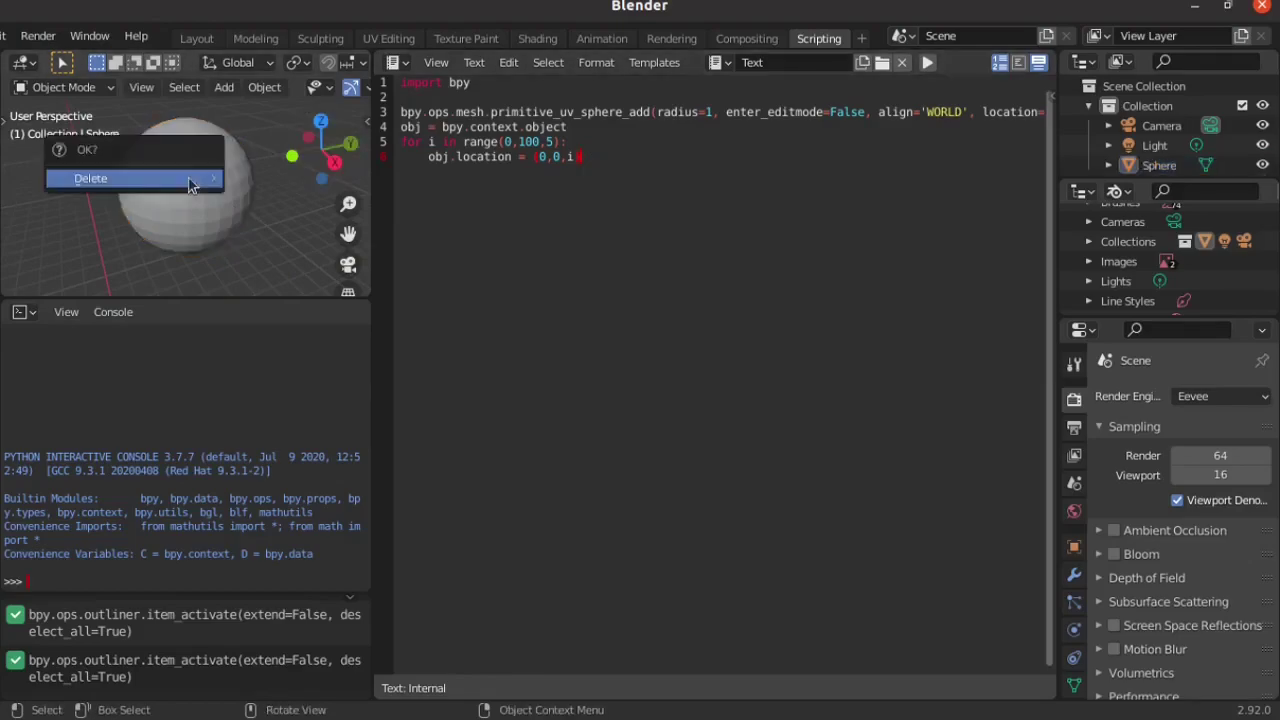
pyautogui.click(190, 178)
pyautogui.click(159, 182)
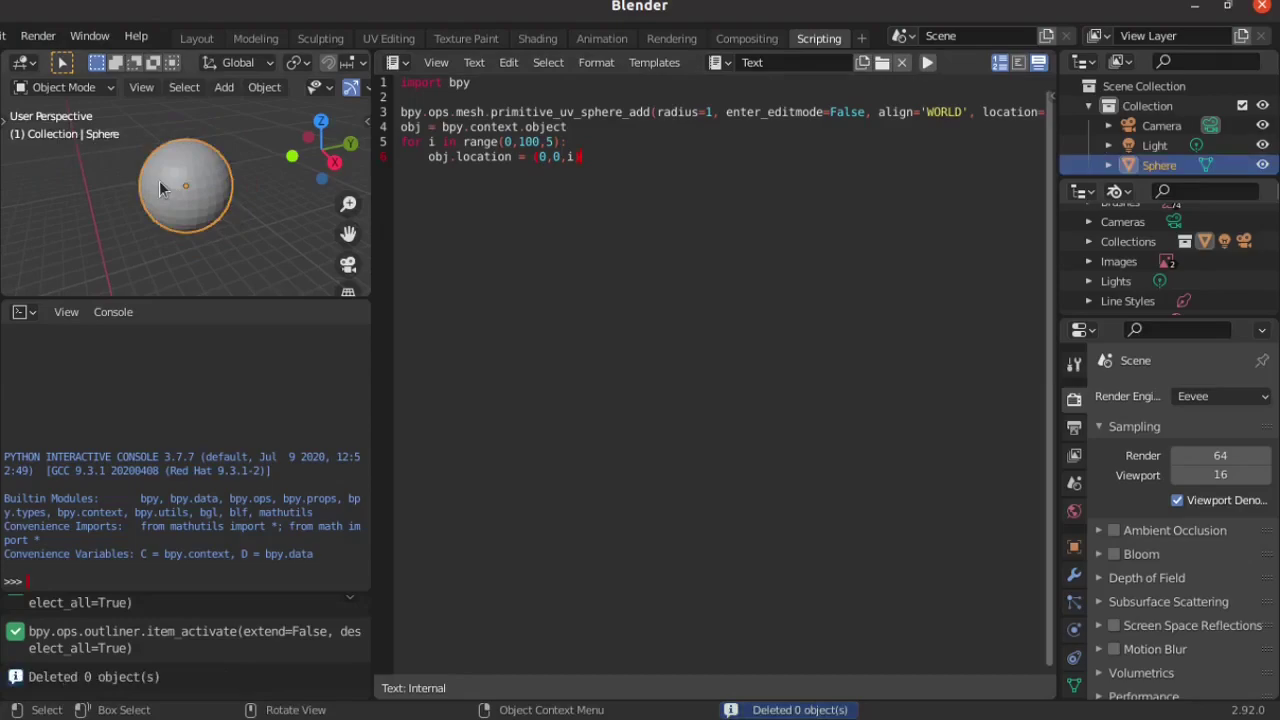
pyautogui.press('x')
pyautogui.click(159, 183)
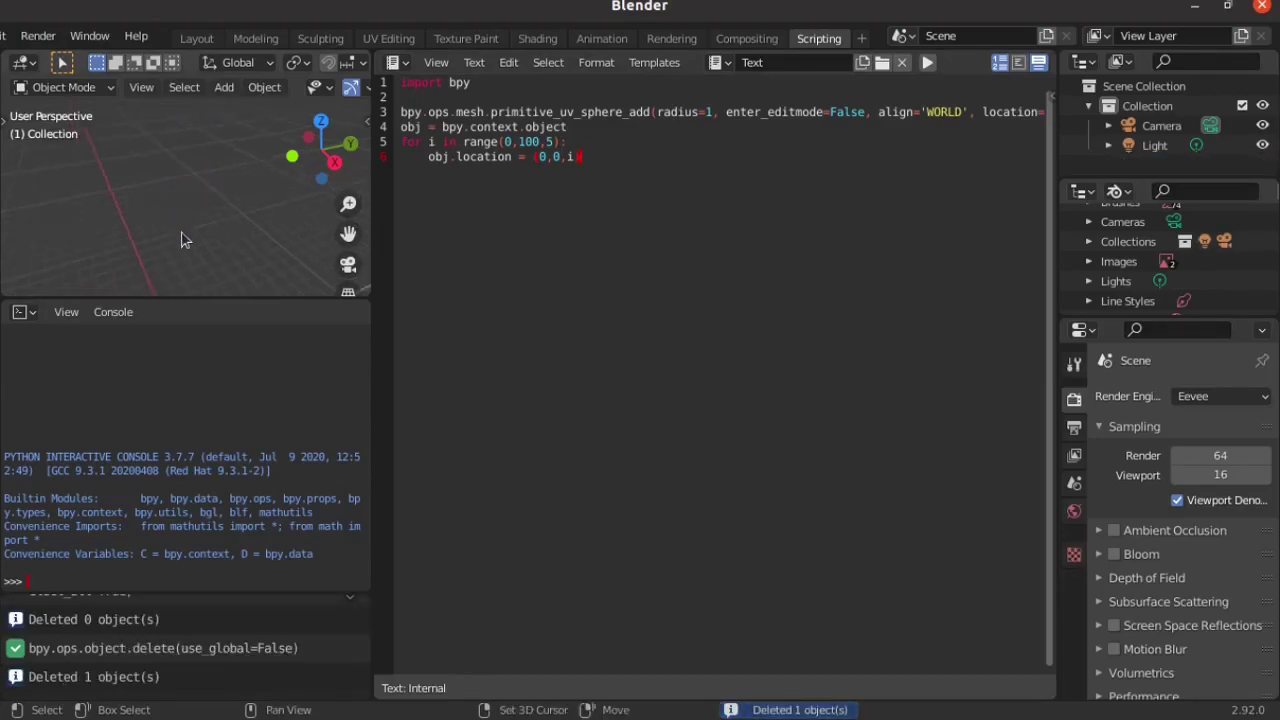
pyautogui.scroll(-2, 200, 230)
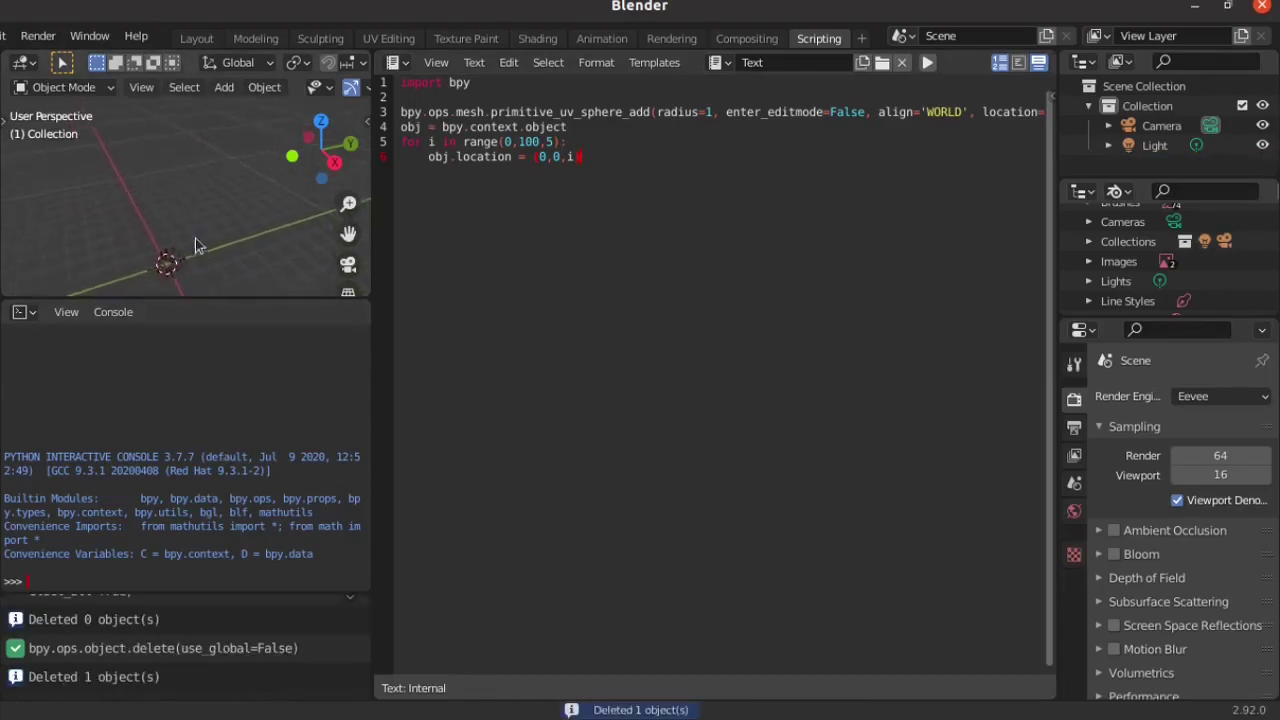
pyautogui.scroll(-2, 194, 243)
pyautogui.write('obj.key')
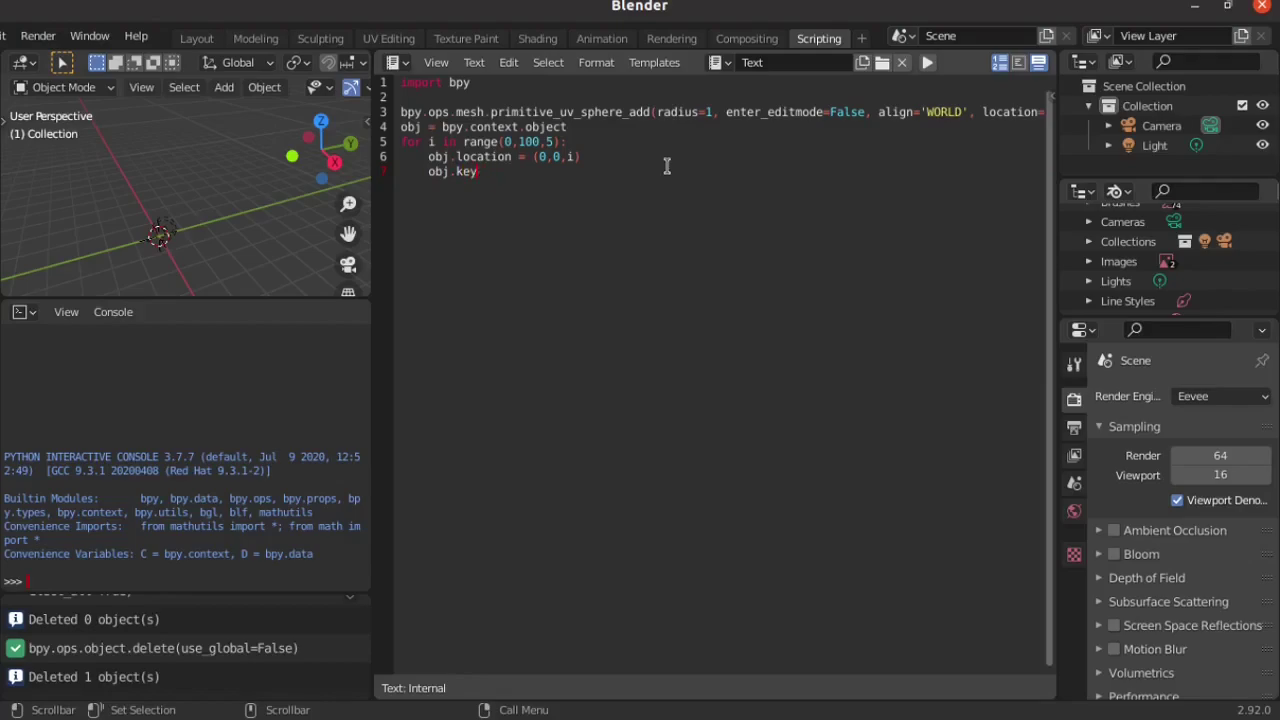
# Add obj.keyframe_insert(data_path="location", frame=i) as line 7 inside the loop
pyautogui.write('_')
pyautogui.write('rame_')
pyautogui.write('t(')
pyautogui.write('_pata')
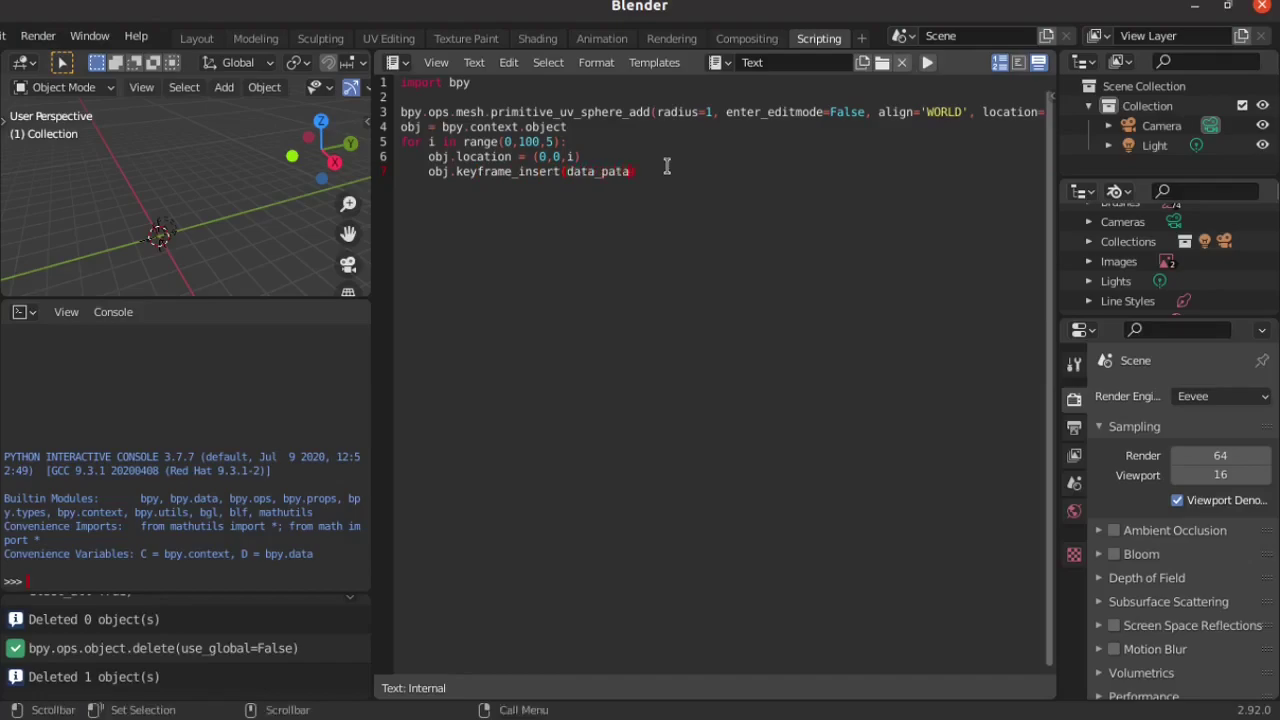
pyautogui.write('=')
pyautogui.write('"')
pyautogui.write('"')
pyautogui.write('=i')
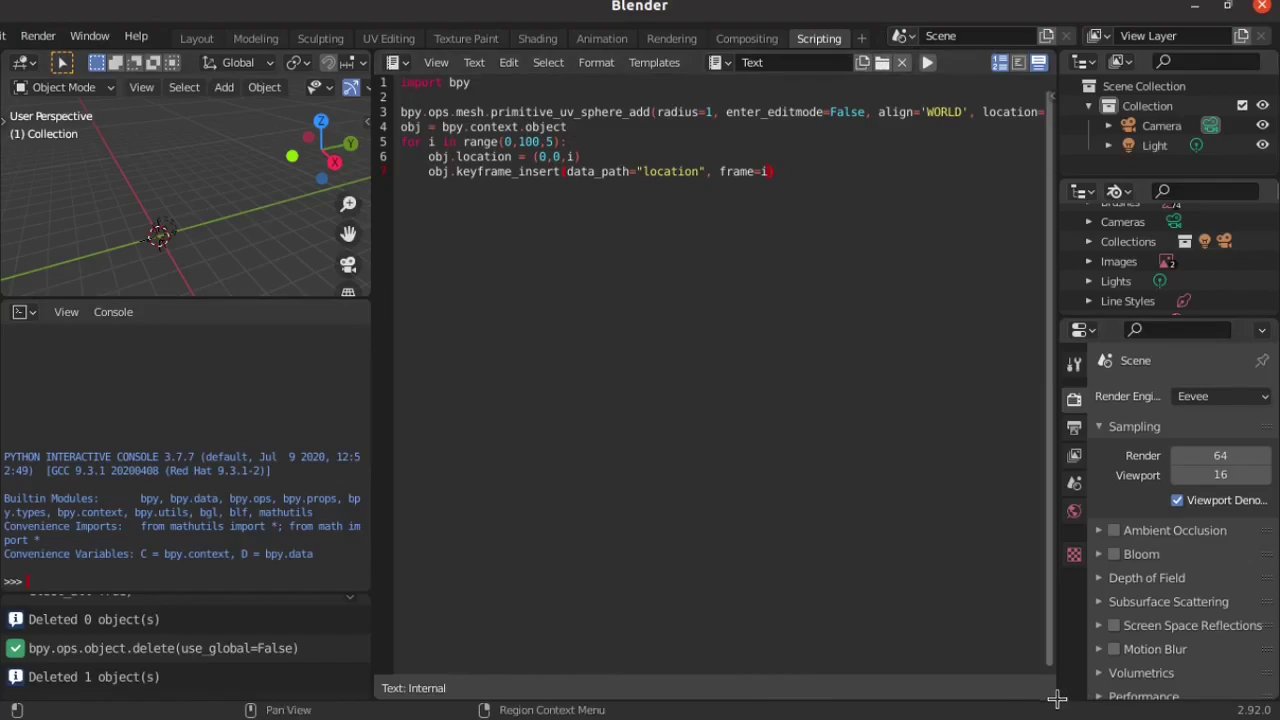
# Split the script area and make the lower panel a slightly smaller Timeline
pyautogui.moveTo(1057, 698); pyautogui.dragTo(716, 568)
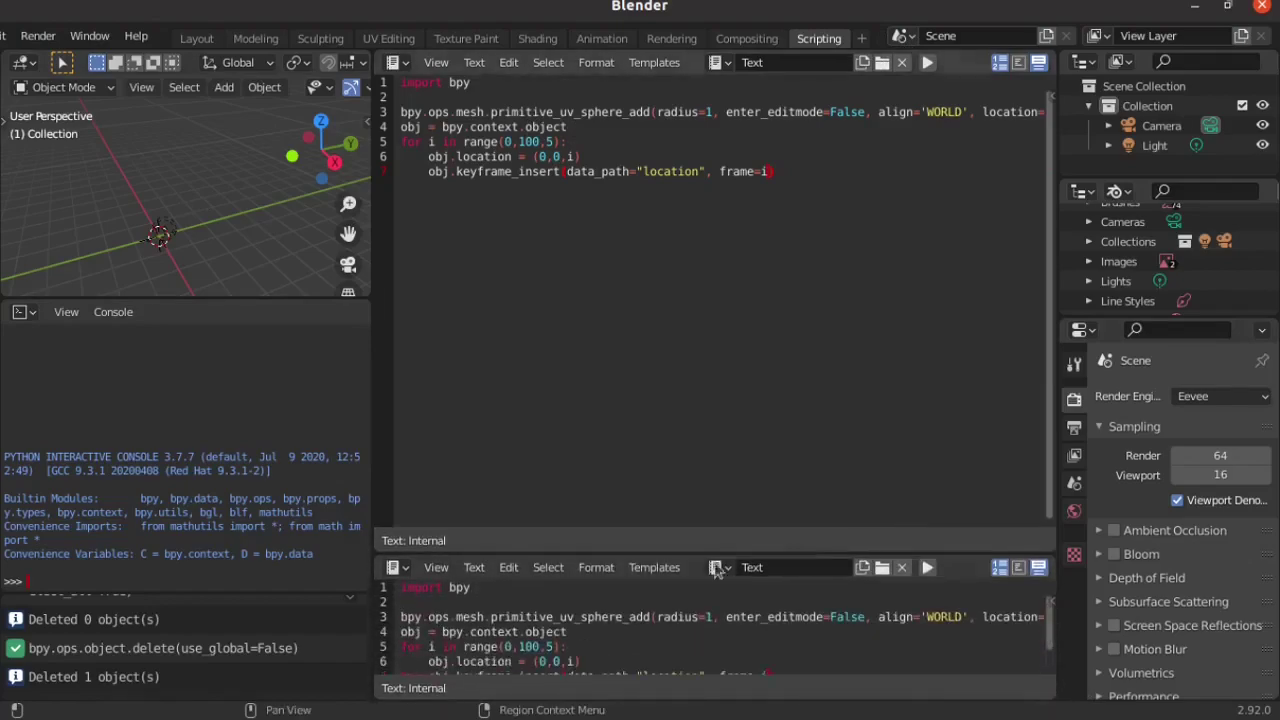
pyautogui.click(404, 570)
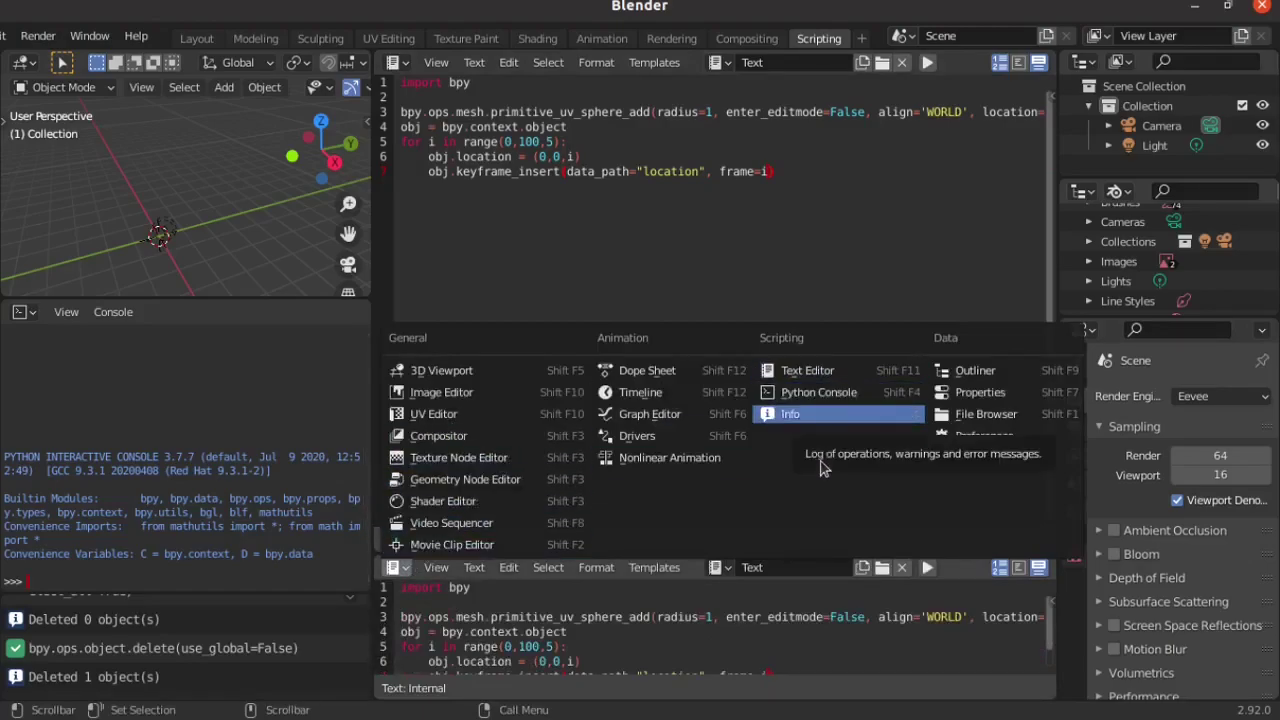
pyautogui.click(624, 394)
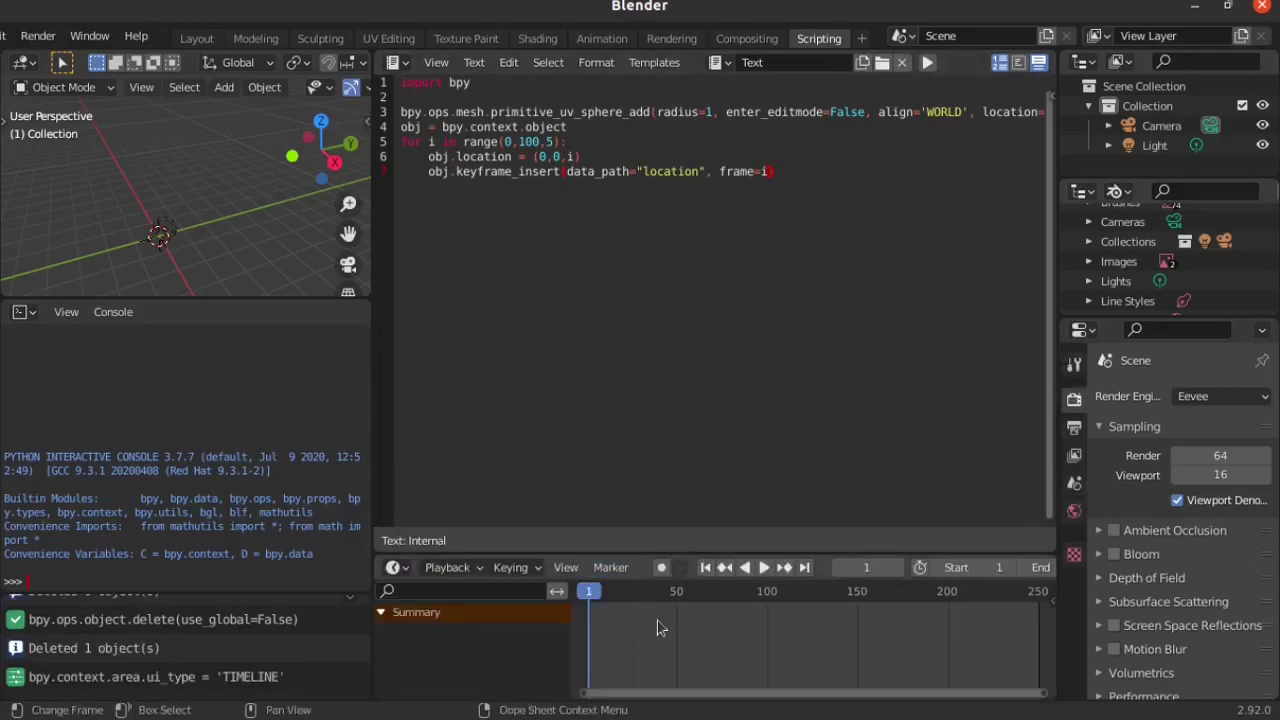
pyautogui.moveTo(630, 552); pyautogui.dragTo(632, 592)
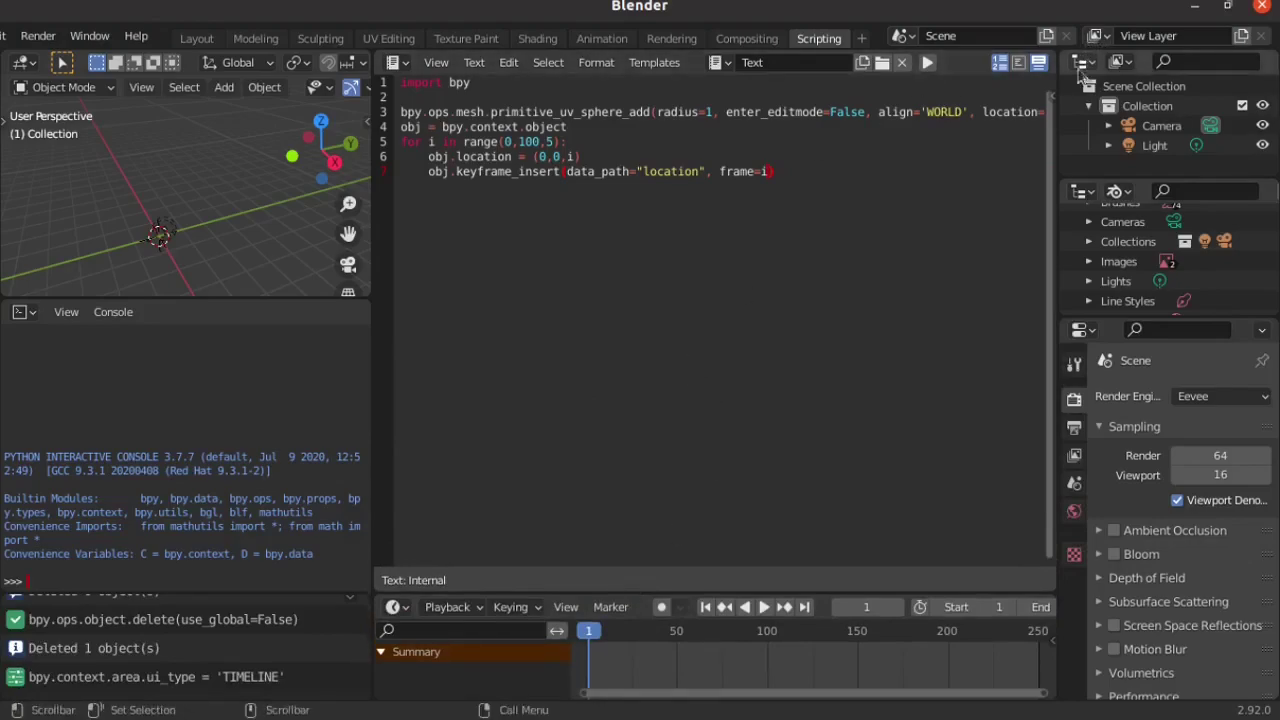
# Run the script to create the sphere with location keyframes, and zoom the timeline
pyautogui.click(927, 64)
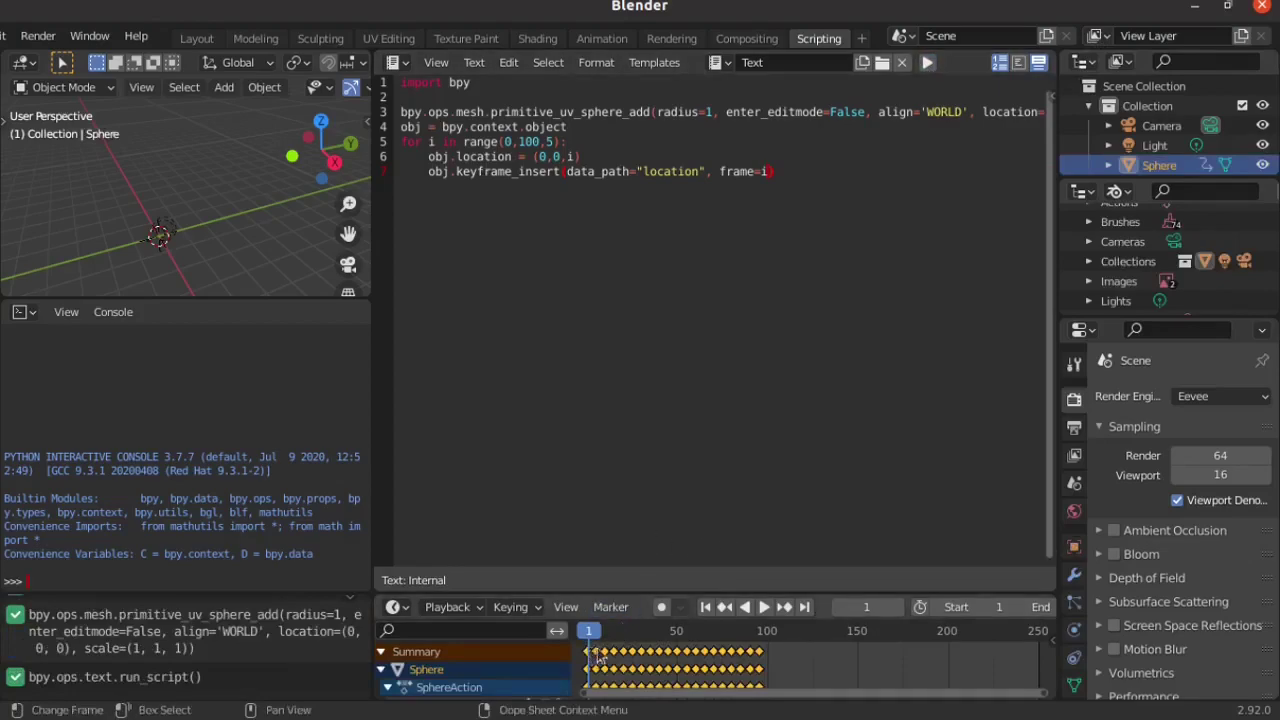
pyautogui.scroll(2, 600, 657)
pyautogui.scroll(1, 672, 670)
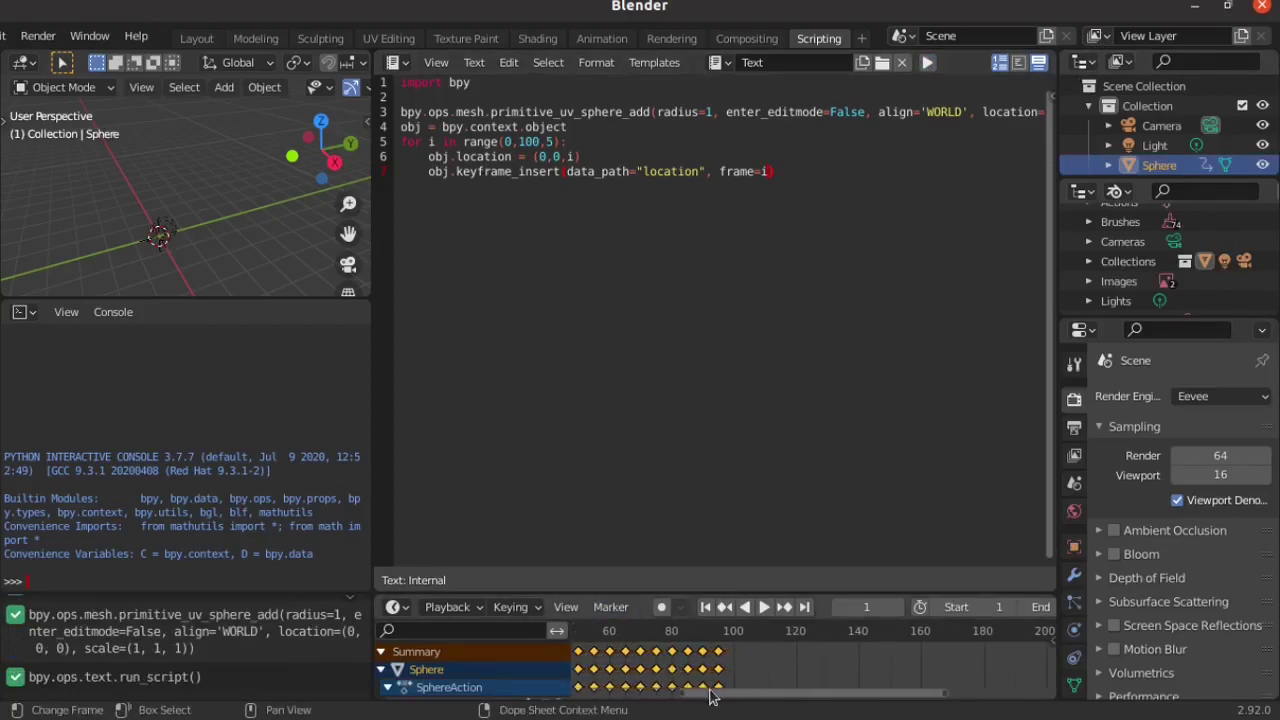
pyautogui.moveTo(708, 693); pyautogui.dragTo(600, 693)
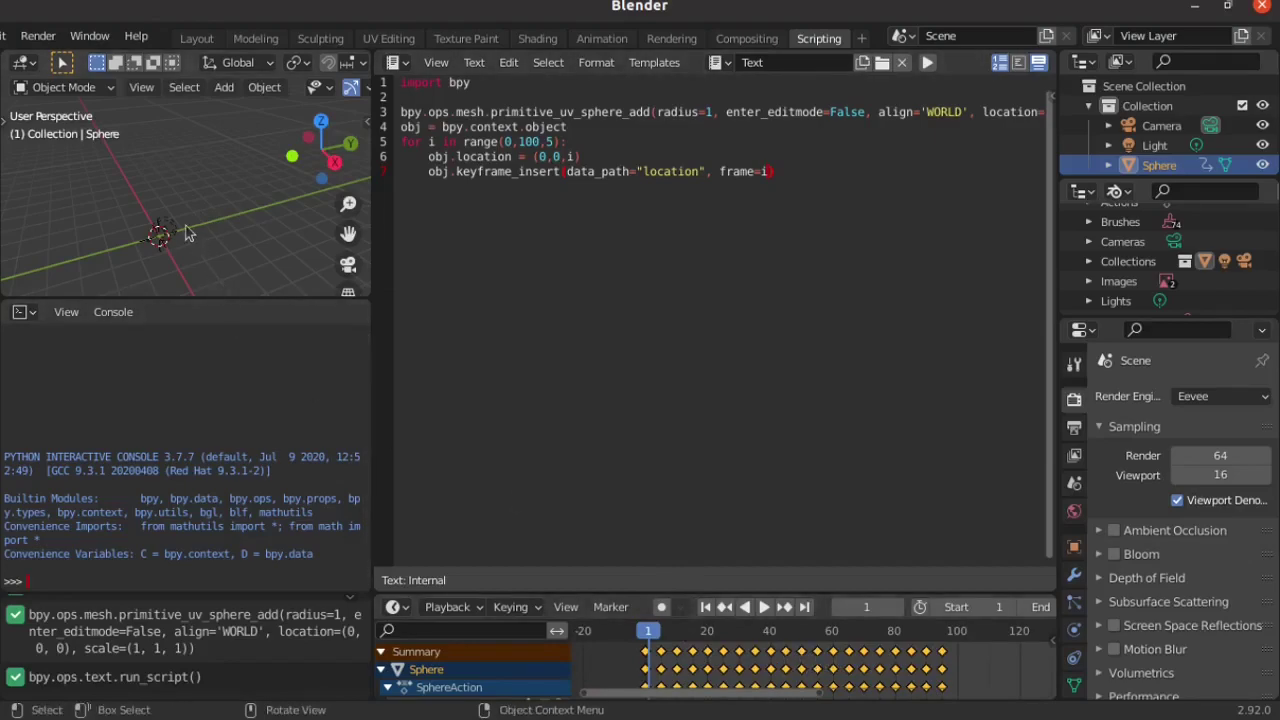
# Play and stop the sphere's animation, return to frame 0, and switch to Layout
pyautogui.moveTo(200, 245); pyautogui.dragTo(237, 266, button='middle')
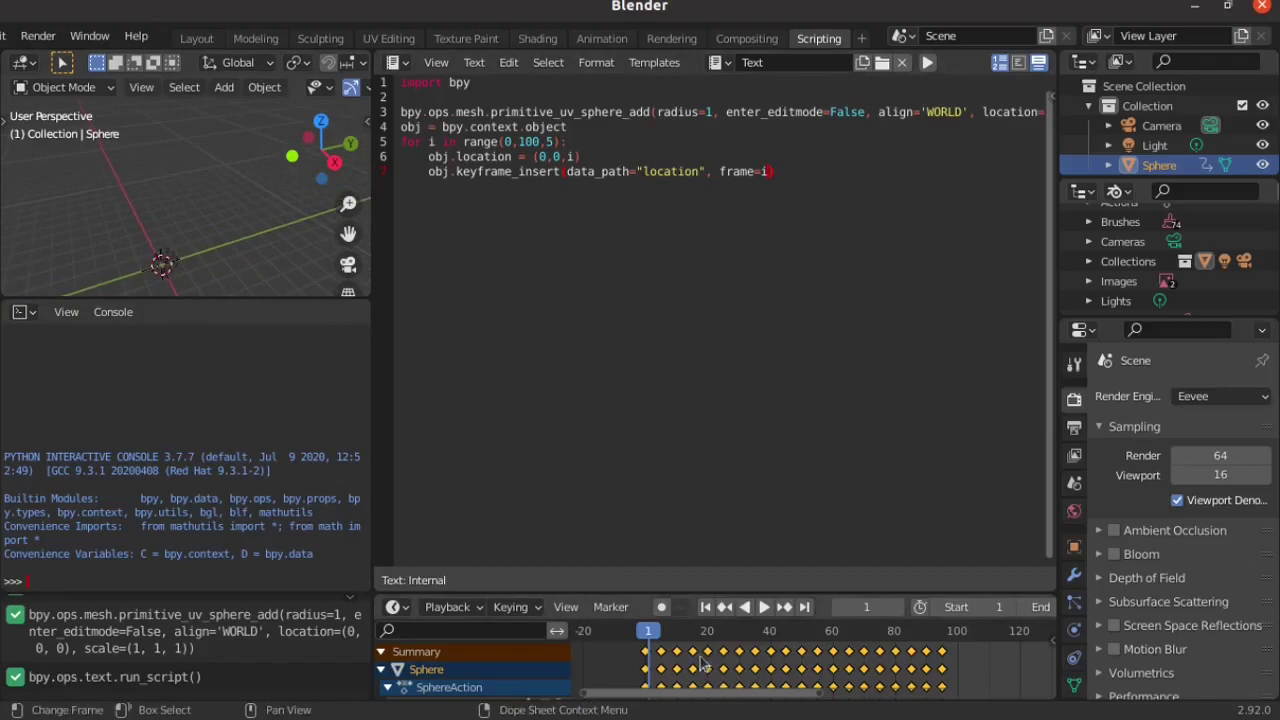
pyautogui.press('space')
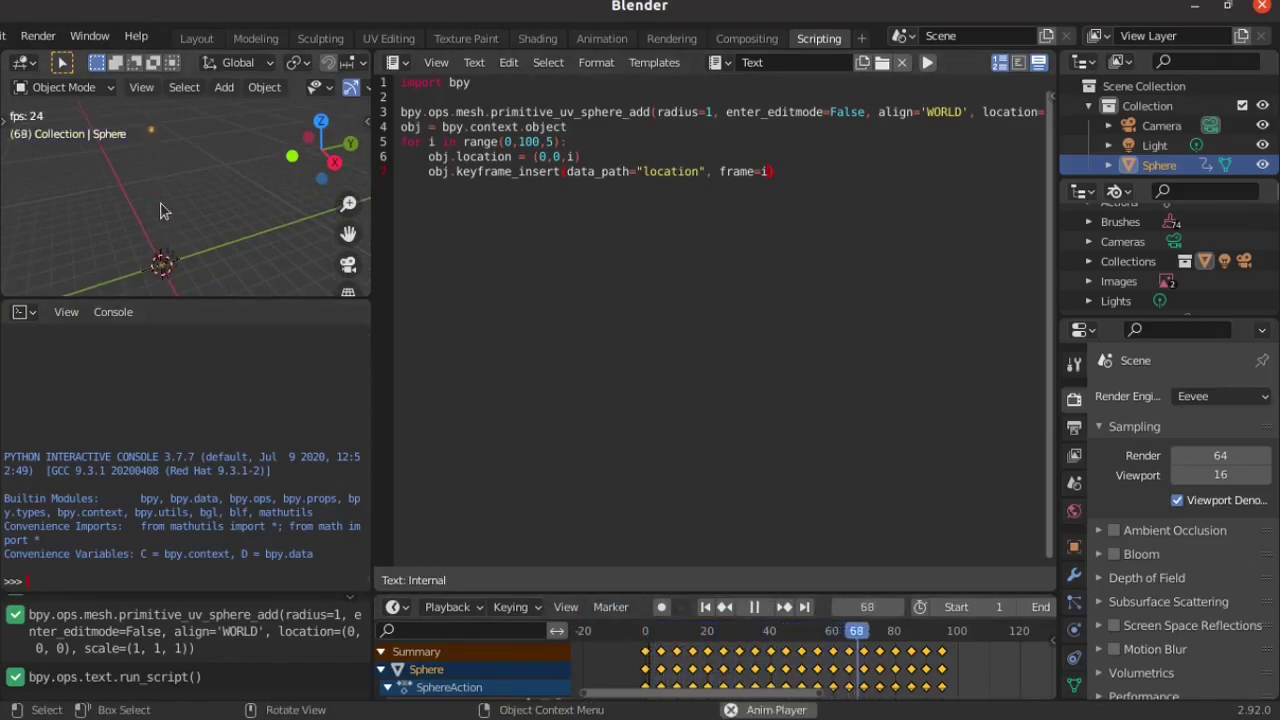
pyautogui.press('space')
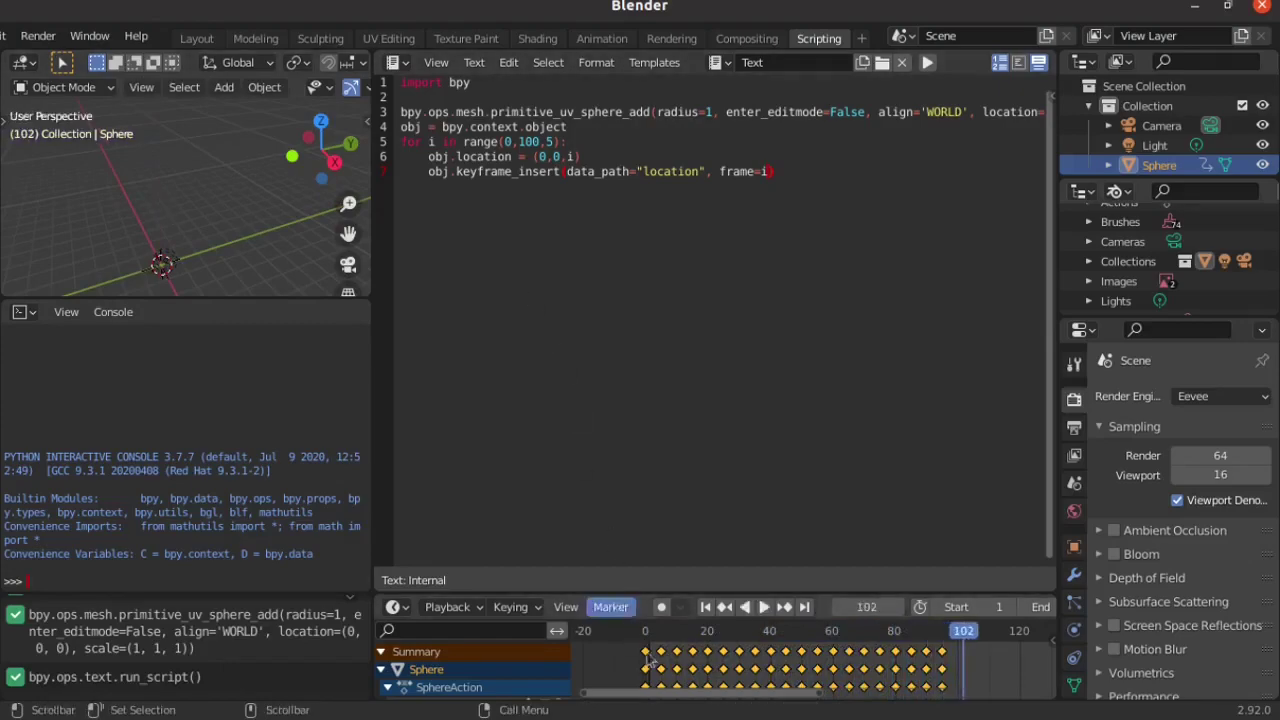
pyautogui.click(645, 648)
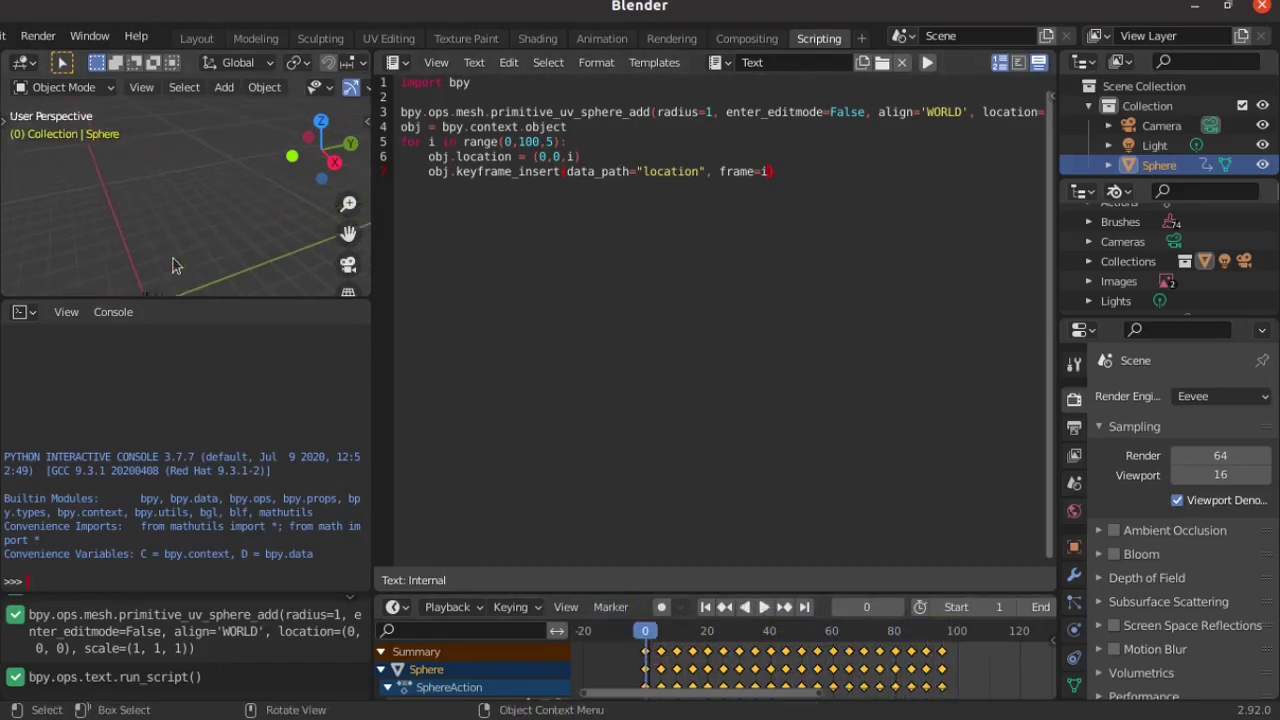
pyautogui.moveTo(177, 263); pyautogui.dragTo(180, 157, button='middle')
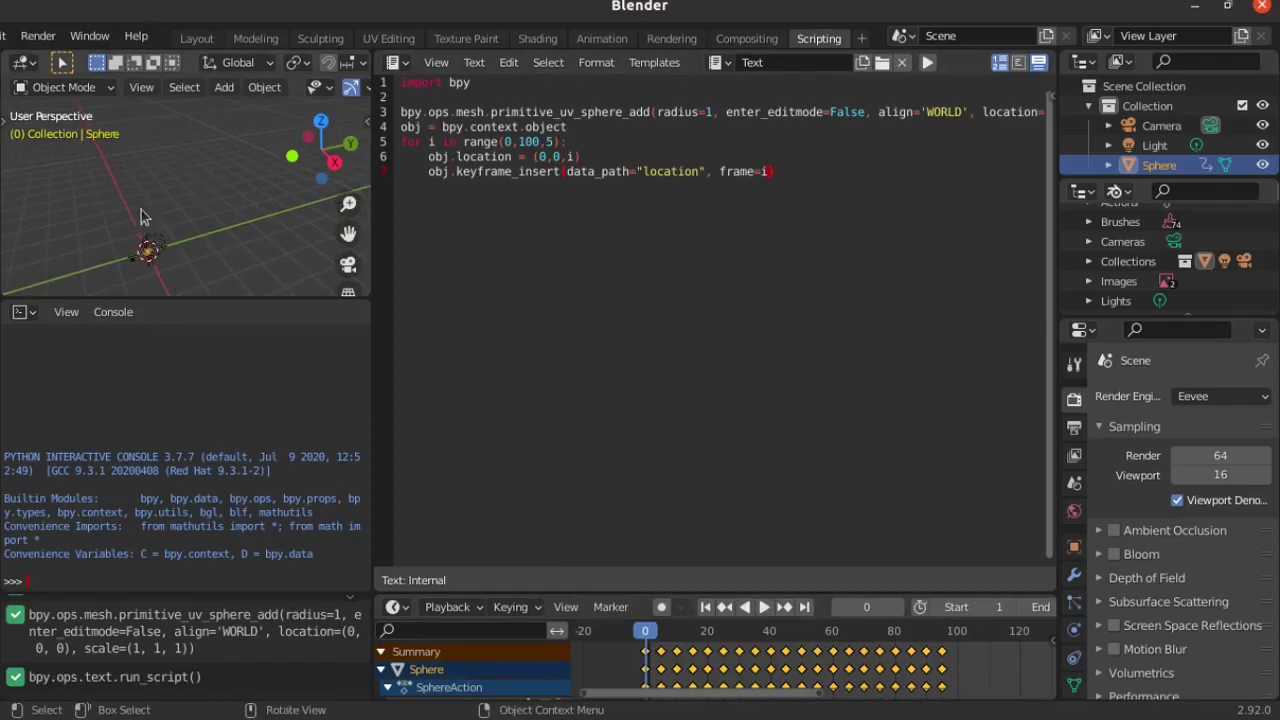
pyautogui.click(255, 38)
# Enlarge the timeline, view the sphere through the camera in Material Preview then Rendered shading, then return to Scripting
pyautogui.click(197, 38)
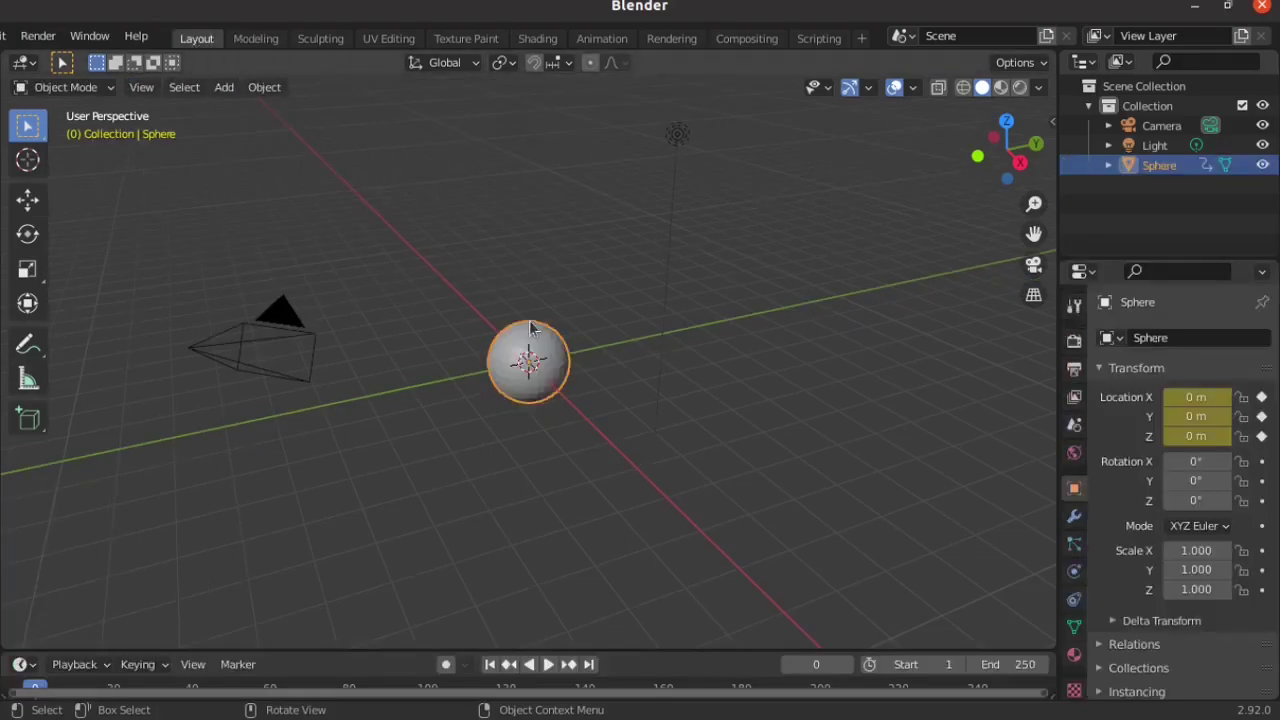
pyautogui.moveTo(620, 648)
pyautogui.mouseDown()
pyautogui.moveTo(620, 488)
pyautogui.moveTo(640, 555)
pyautogui.mouseUp()
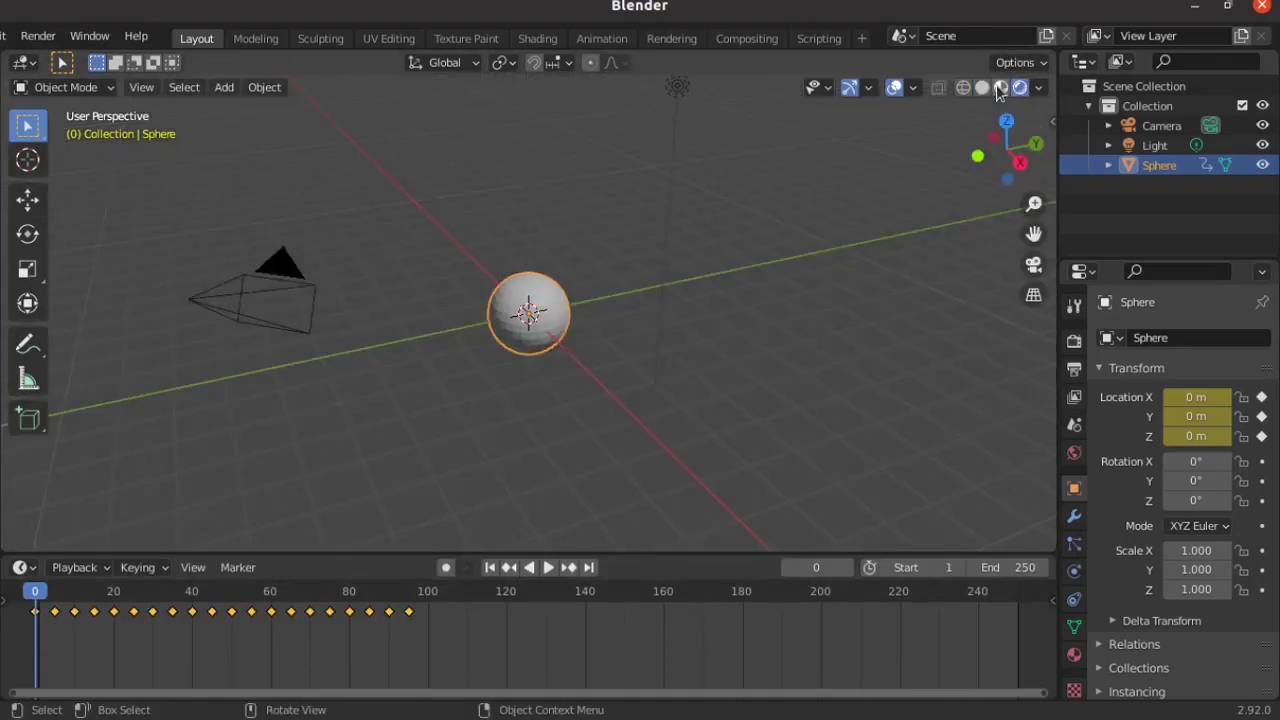
pyautogui.click(1001, 88)
pyautogui.click(1019, 88)
pyautogui.press('KP_0')
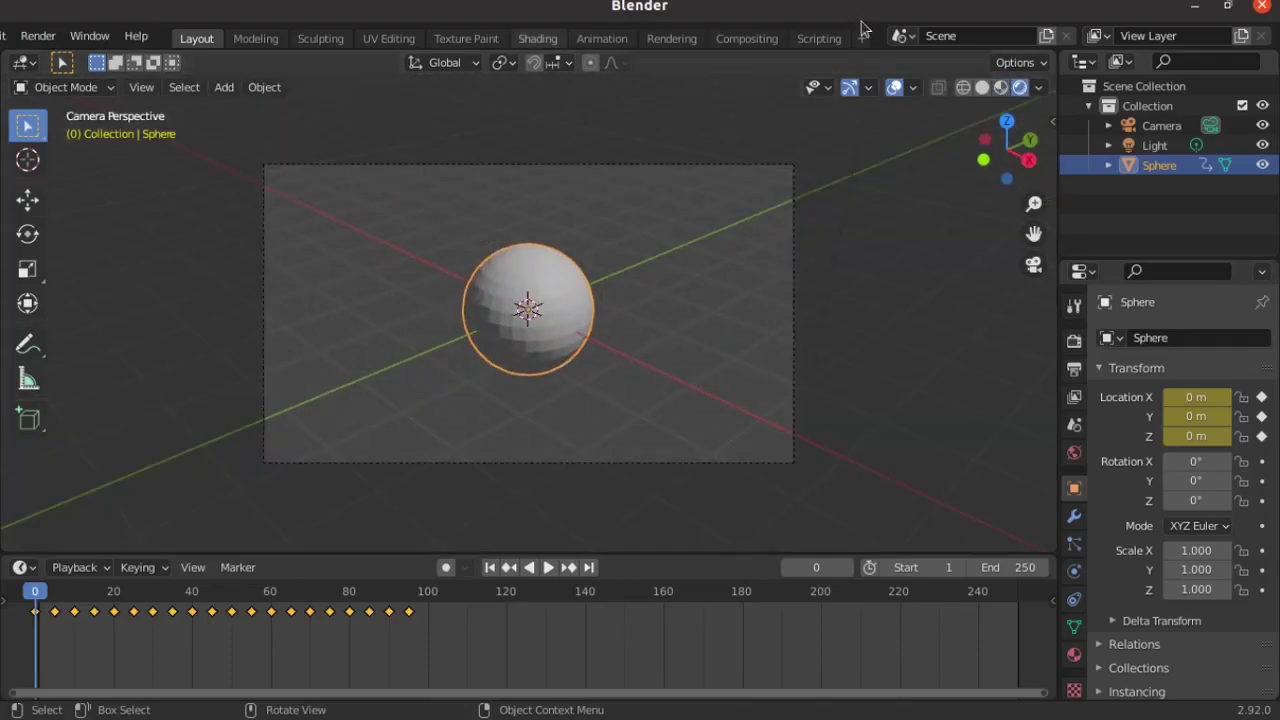
pyautogui.click(818, 39)
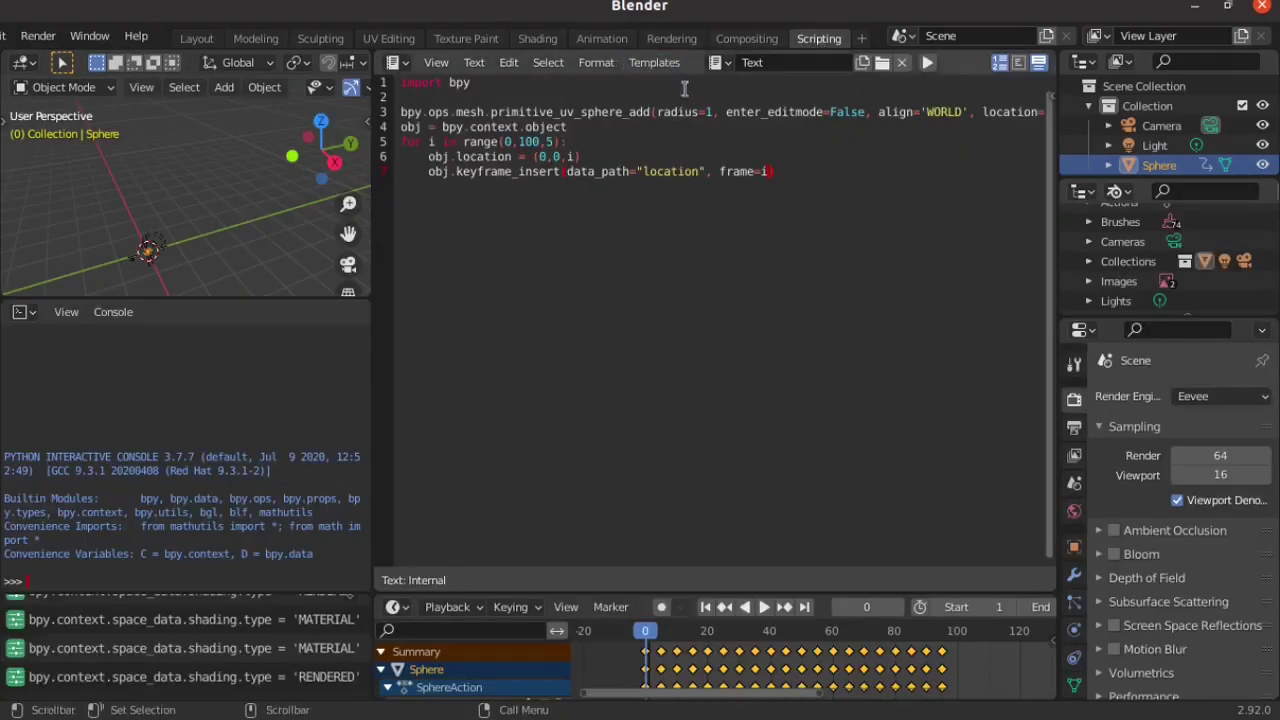